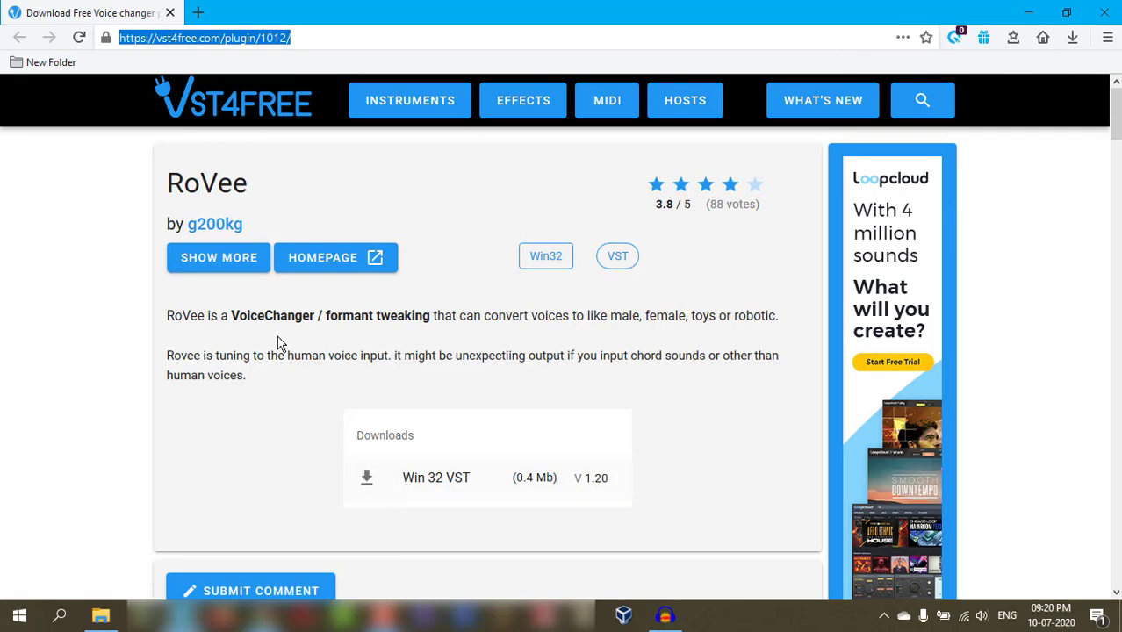
Review the RoVee voice changer page on VST4Free, including its description and Win 32 VST download
{"action": "left_click_drag", "start_coordinate": [173, 186], "coordinate": [253, 192]}
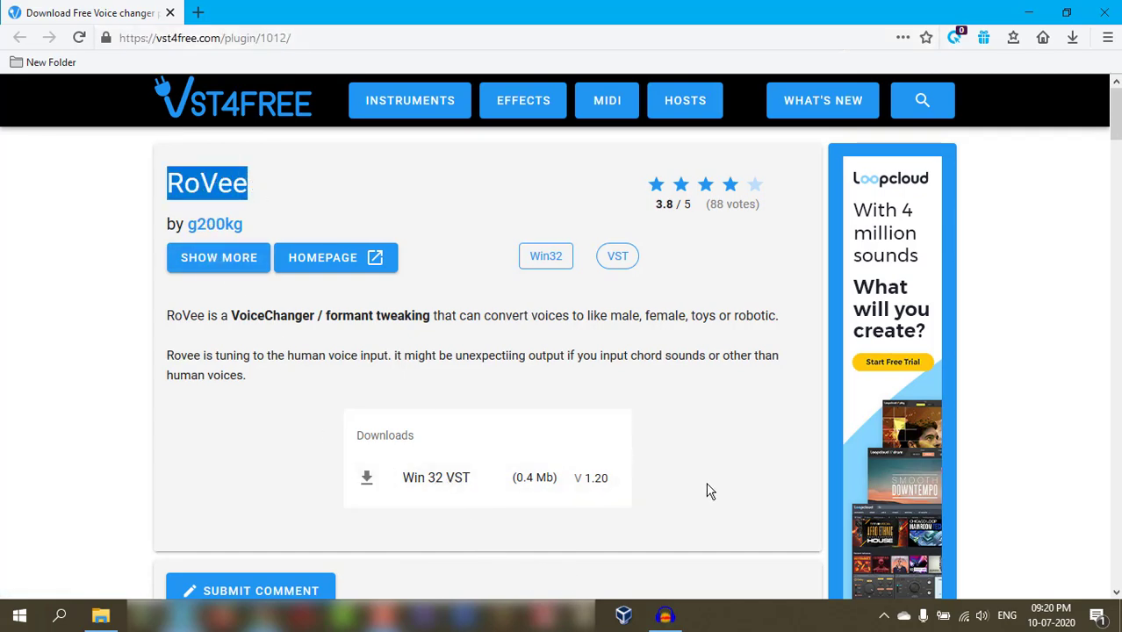
{"action": "scroll", "coordinate": [710, 495], "scroll_direction": "down", "scroll_amount": 3}
{"action": "scroll", "coordinate": [703, 499], "scroll_direction": "down", "scroll_amount": 6}
{"action": "scroll", "coordinate": [702, 509], "scroll_direction": "up", "scroll_amount": 8}
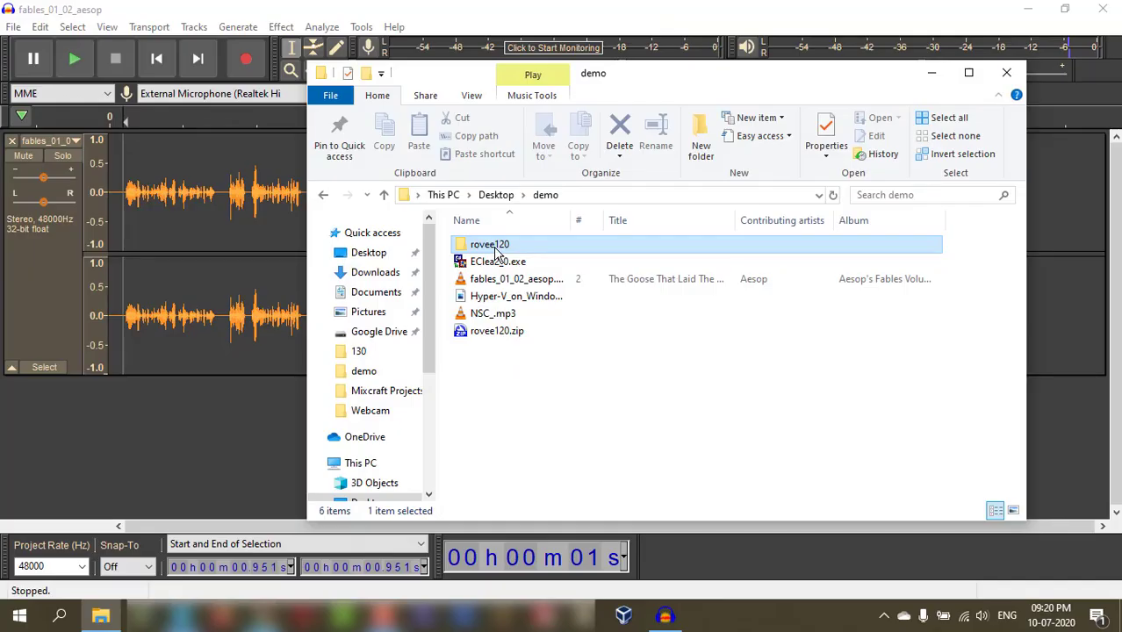
In File Explorer, copy RoVee.dll from the rovee120 folder into C:\Program Files (x86)\Audacity\Plug-Ins, replacing the existing file
{"action": "key", "text": "Return"}
{"action": "left_click", "coordinate": [508, 286]}
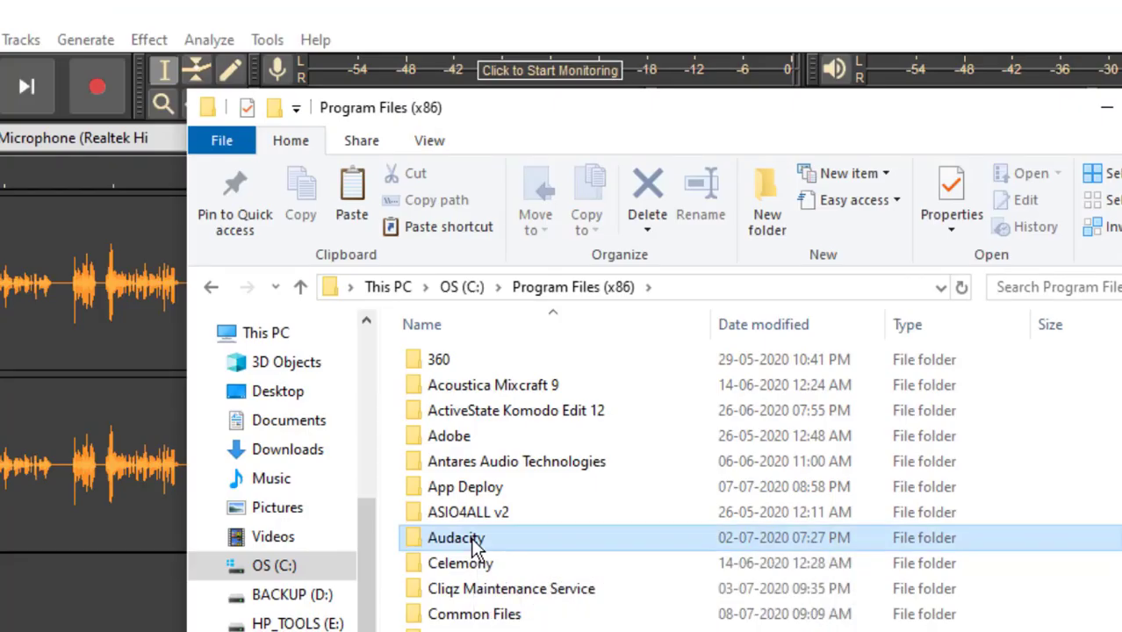
{"action": "double_click", "coordinate": [414, 546]}
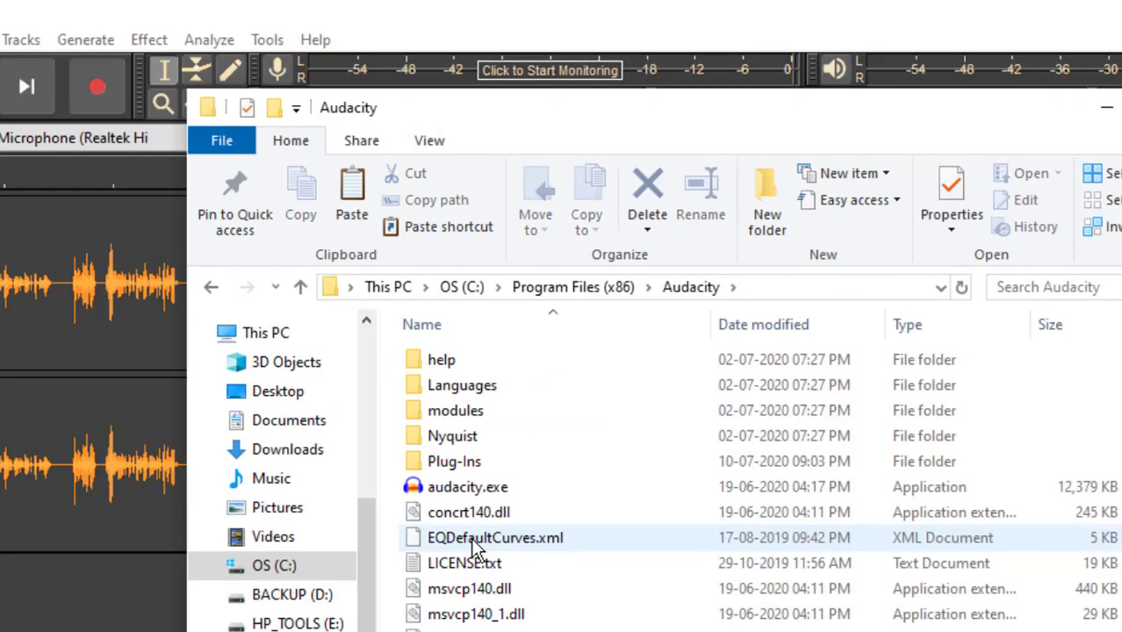
{"action": "double_click", "coordinate": [415, 461]}
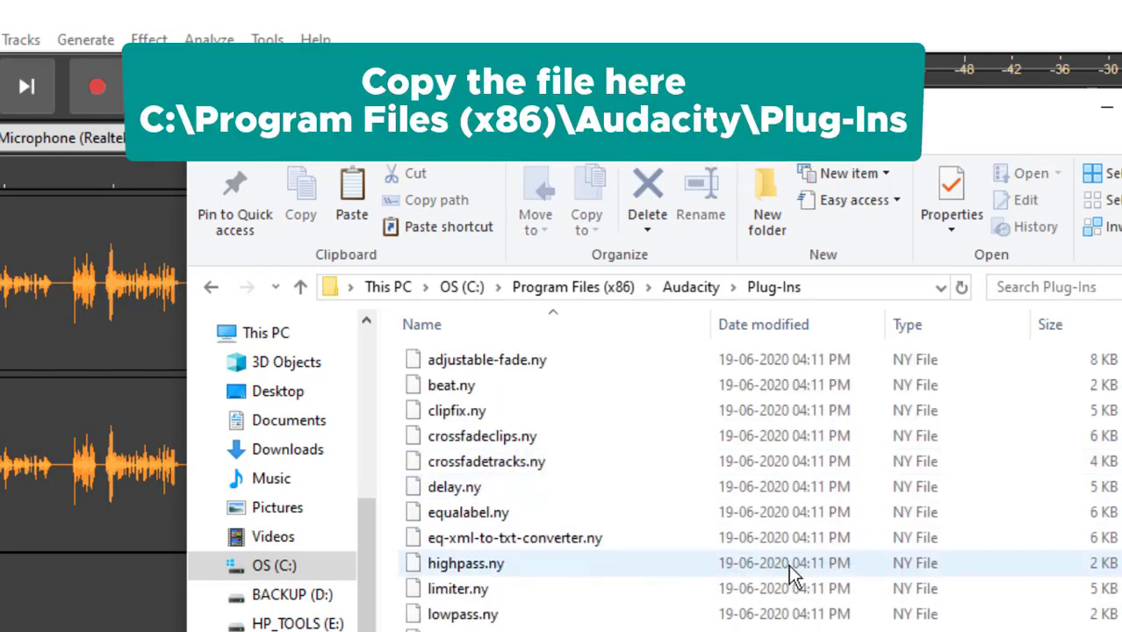
{"action": "key", "text": "ctrl+v"}
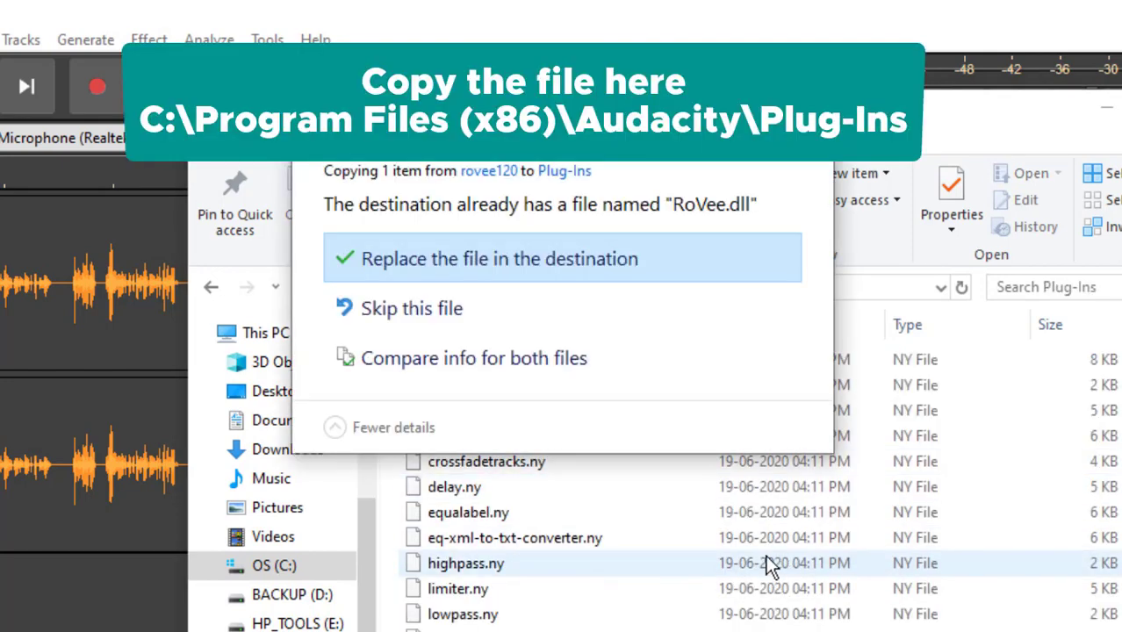
{"action": "left_click", "coordinate": [603, 258]}
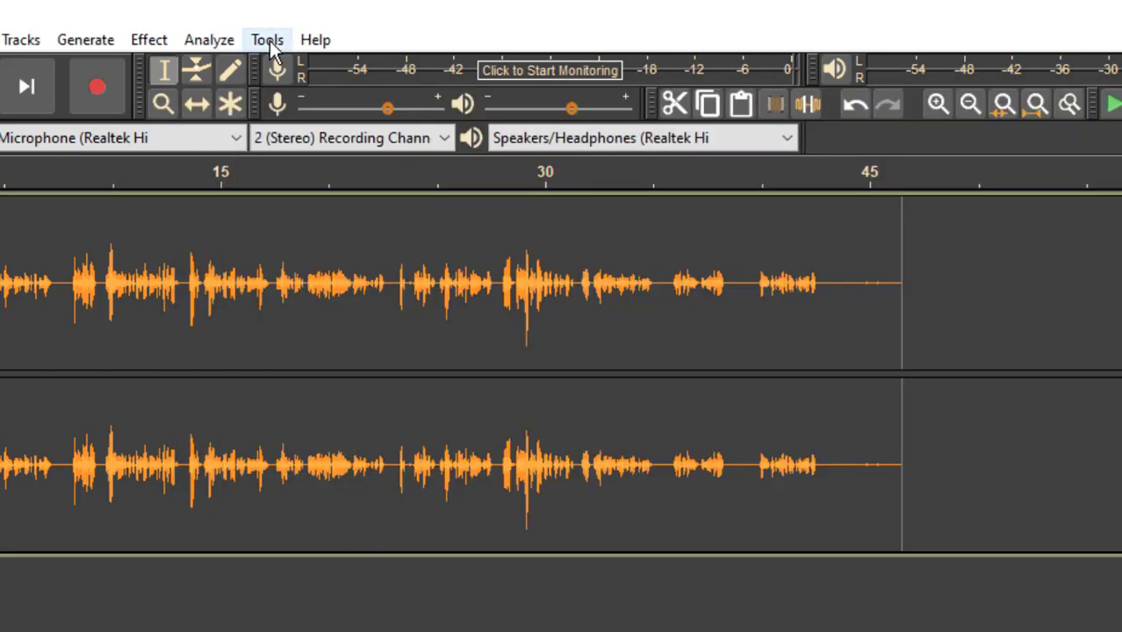
Switch to Audacity and enable the Rovee plug-in in the plug-in manager
{"action": "left_click", "coordinate": [267, 40]}
{"action": "mouse_move", "coordinate": [220, 42]}
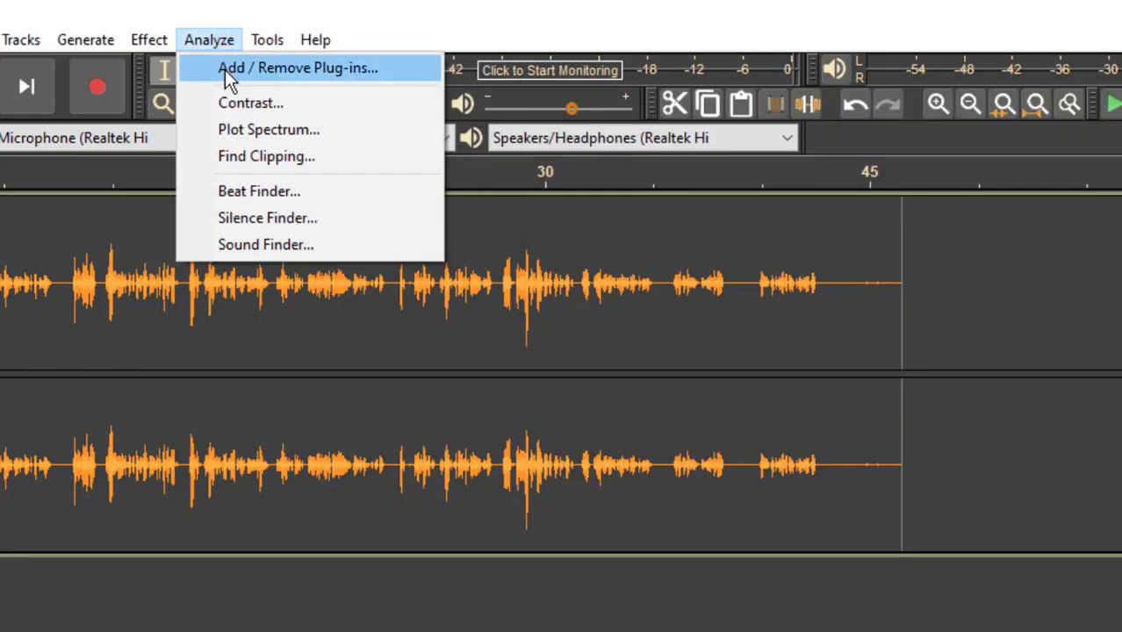
{"action": "left_click", "coordinate": [227, 70]}
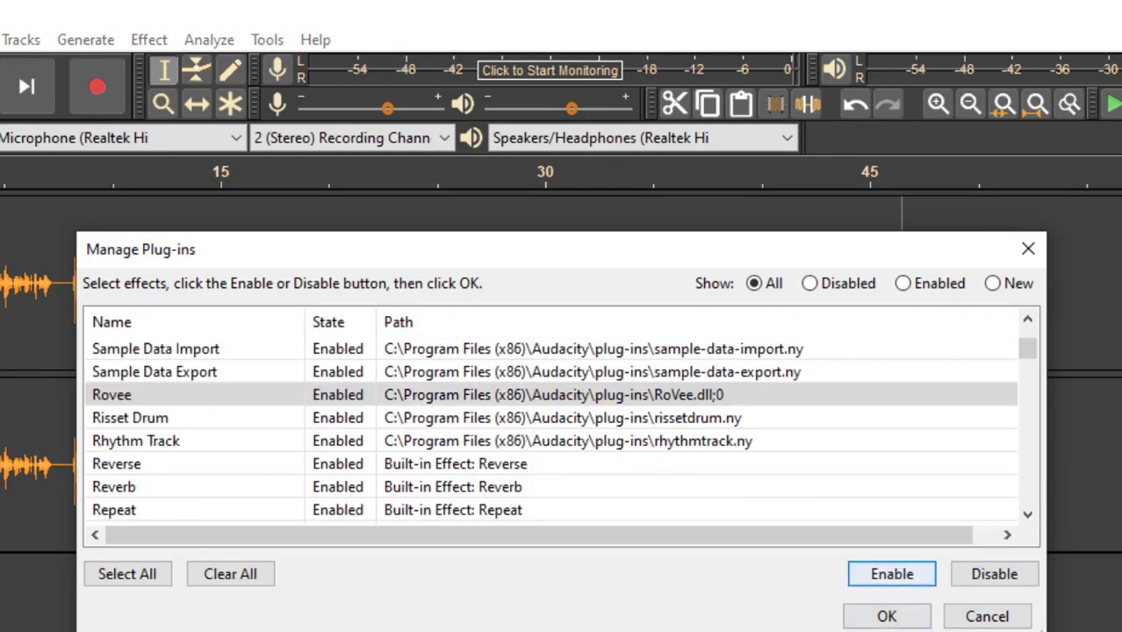
{"action": "left_click", "coordinate": [887, 617]}
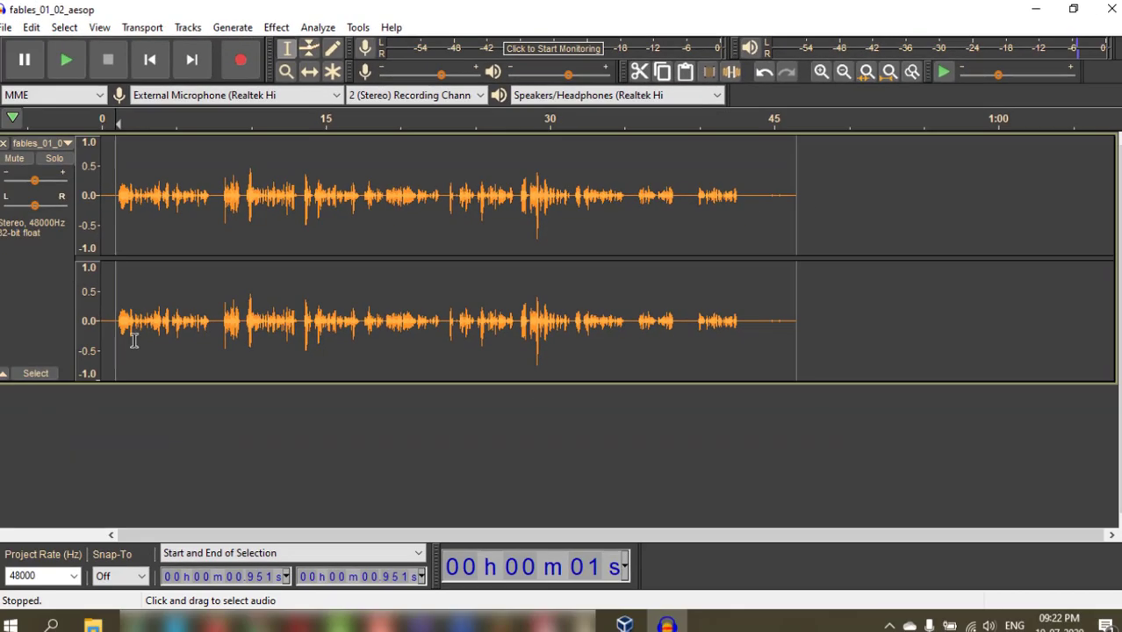
Place the cursor at the start of the fables track, listen to the original voice, and stop playback
{"action": "left_click", "coordinate": [117, 156]}
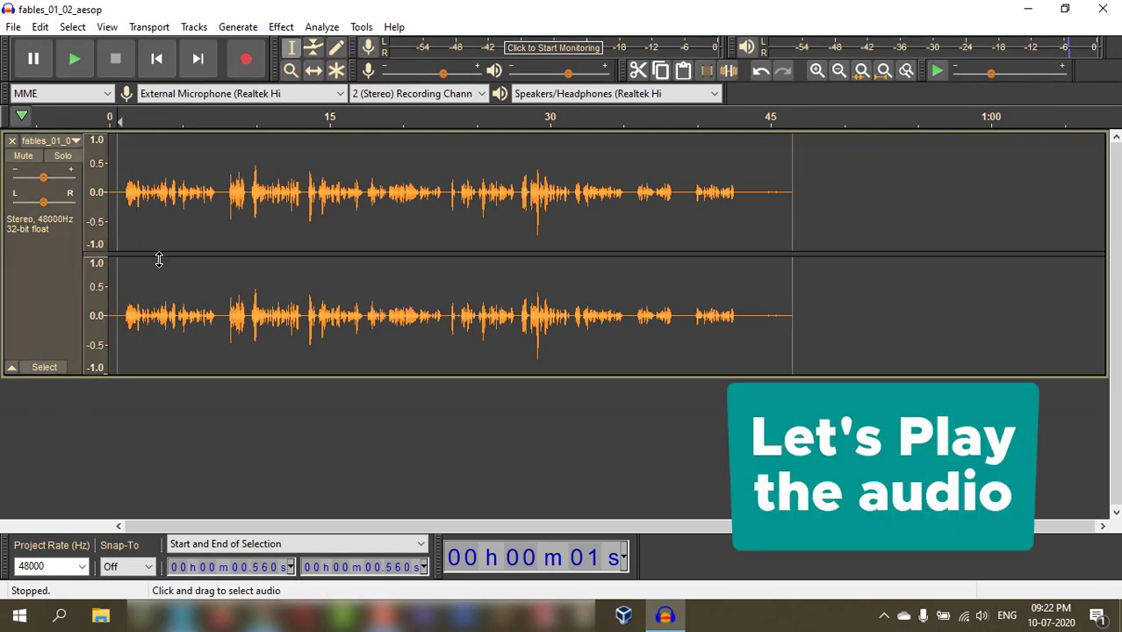
{"action": "left_click", "coordinate": [74, 59]}
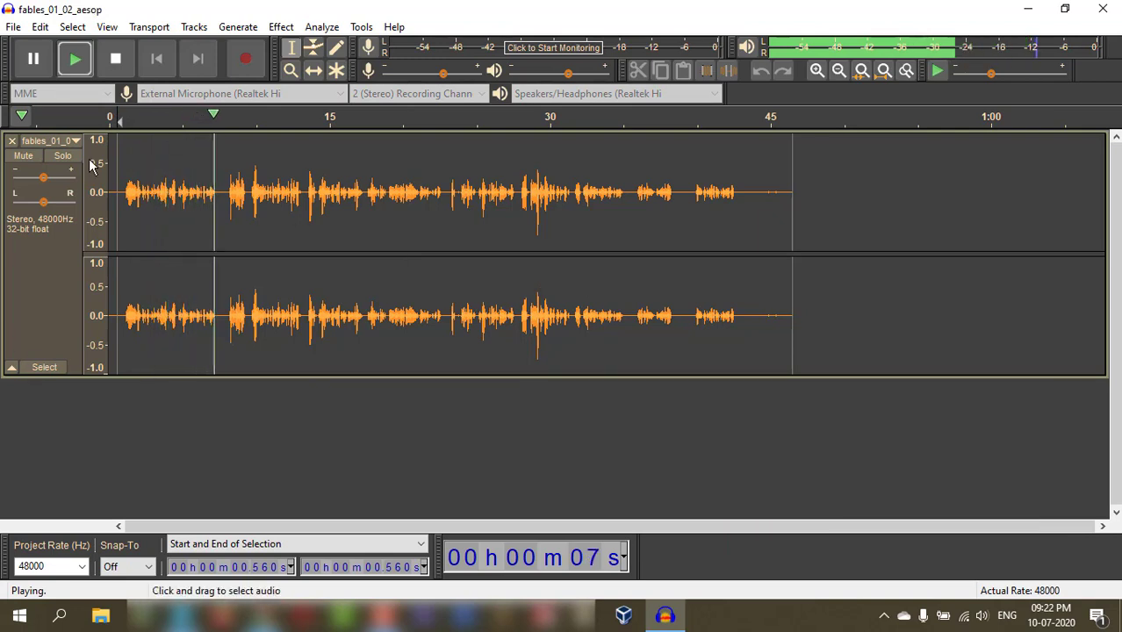
{"action": "left_click", "coordinate": [74, 59]}
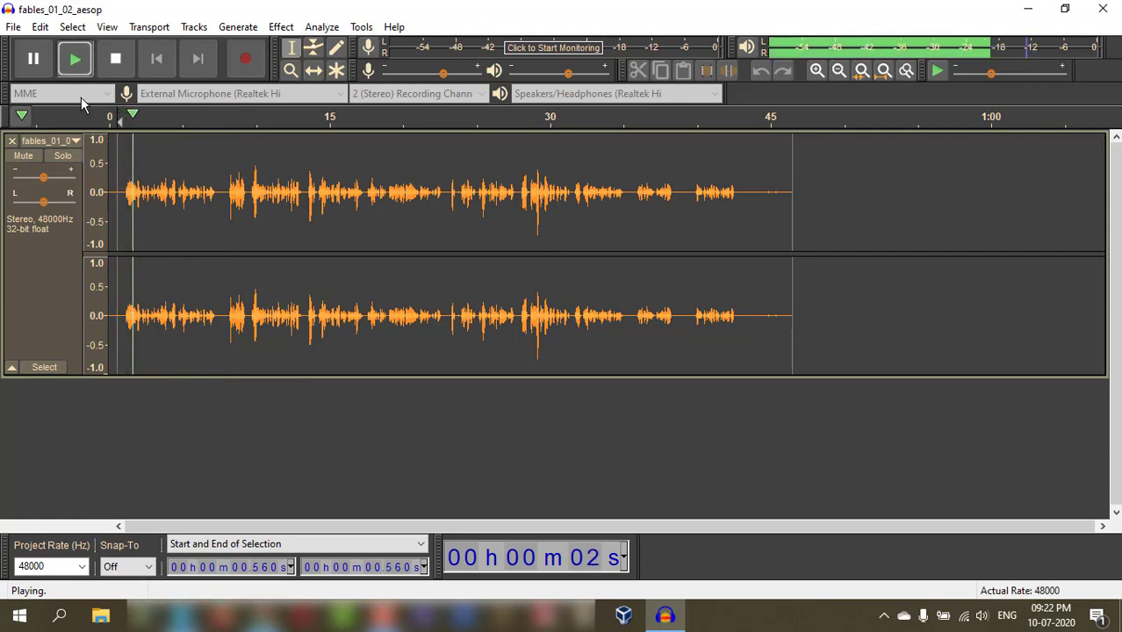
{"action": "left_click", "coordinate": [113, 60]}
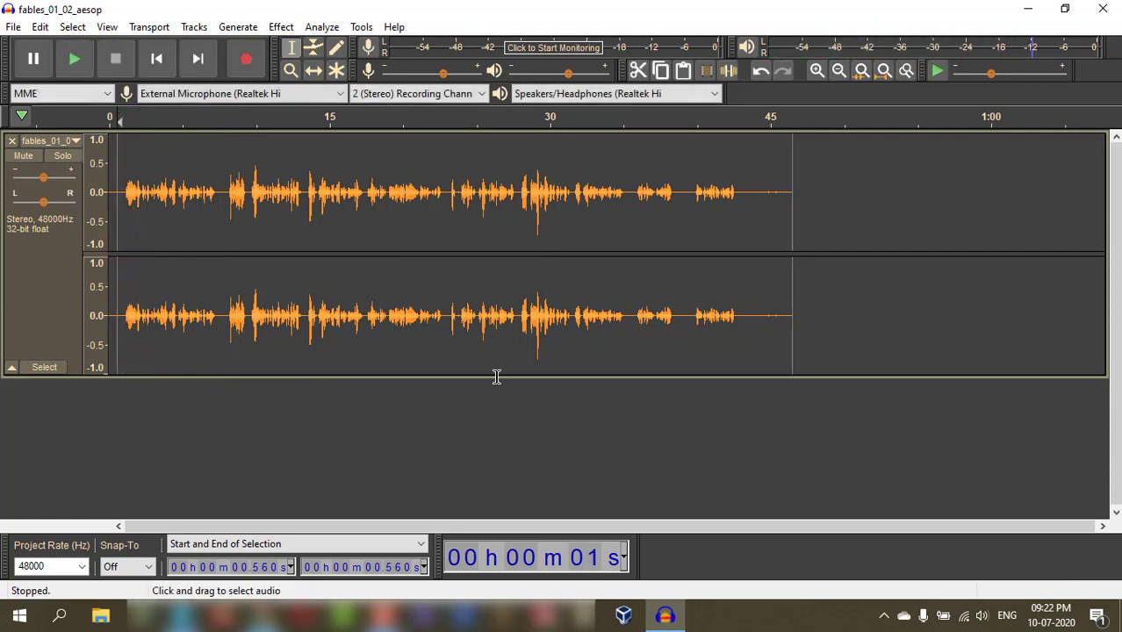
Open the Rovee effect and preview the track with its current settings
{"action": "left_click", "coordinate": [281, 28]}
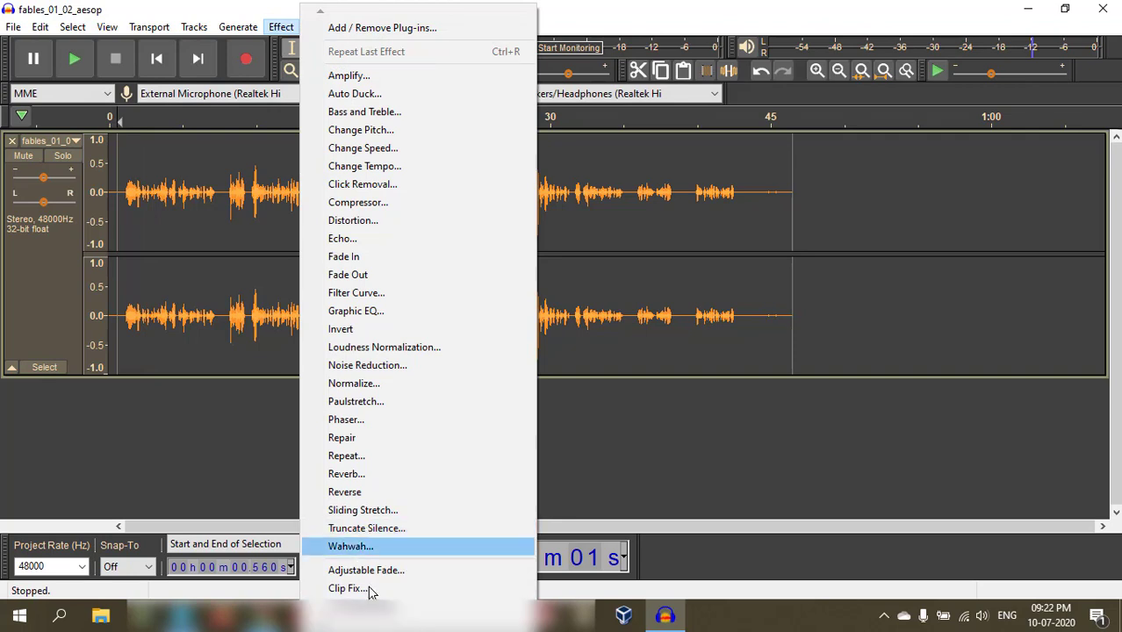
{"action": "mouse_move", "coordinate": [335, 615]}
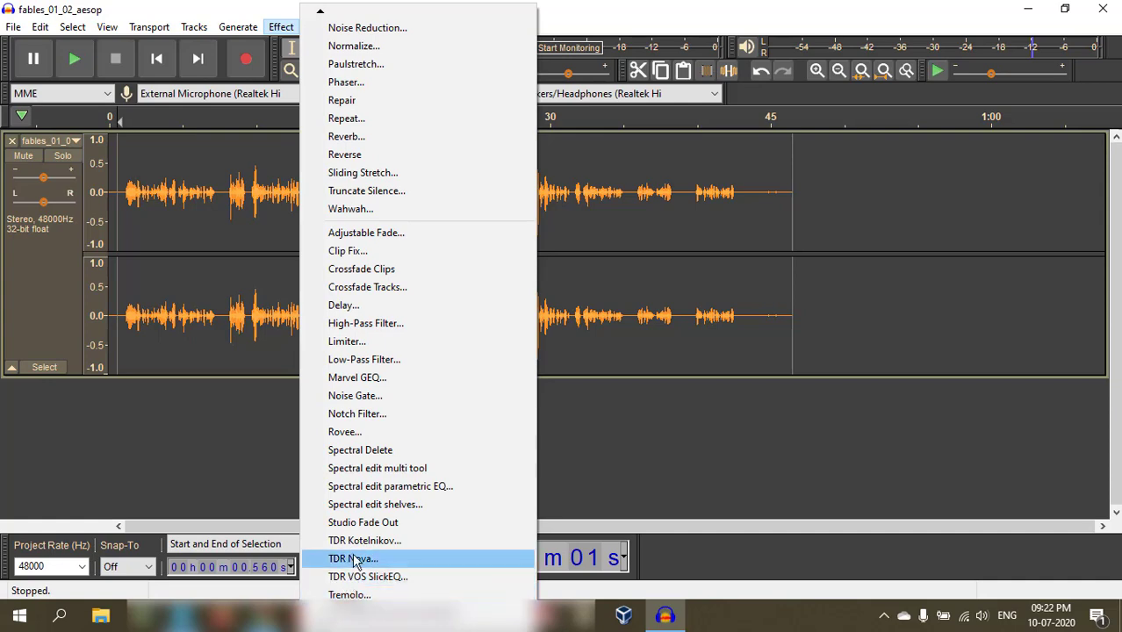
{"action": "left_click", "coordinate": [358, 432]}
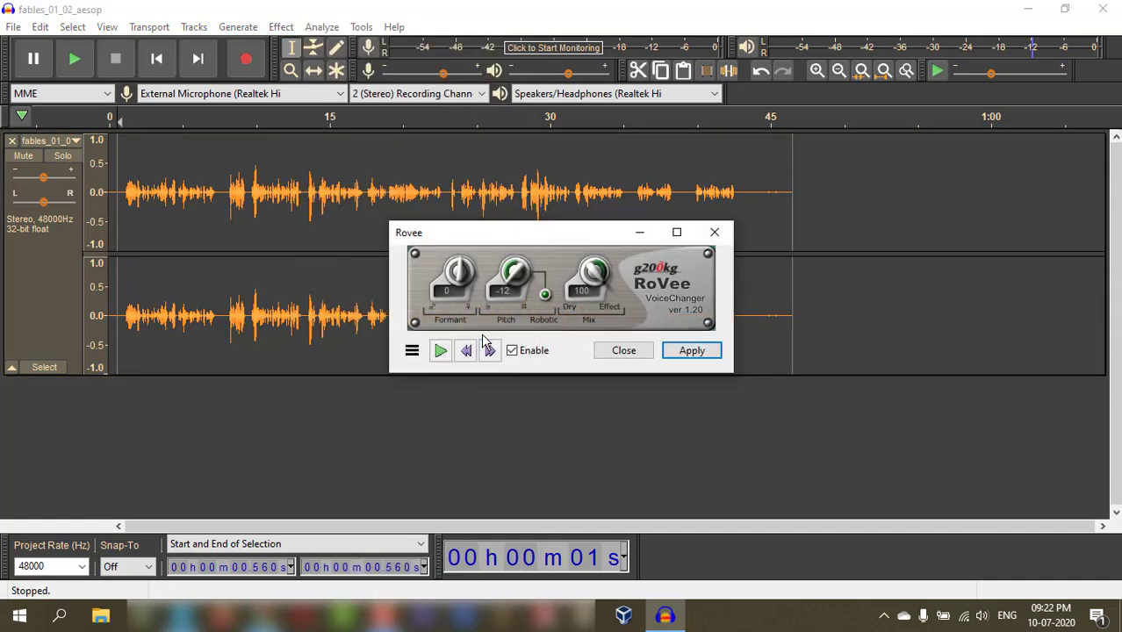
{"action": "left_click", "coordinate": [440, 352]}
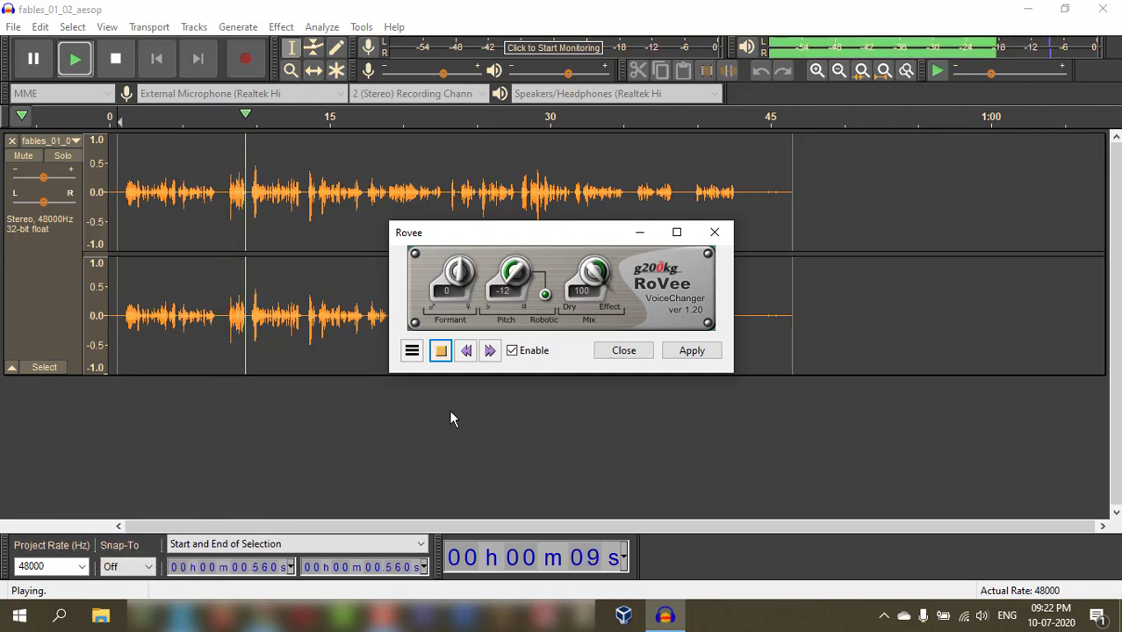
{"action": "left_click", "coordinate": [439, 350]}
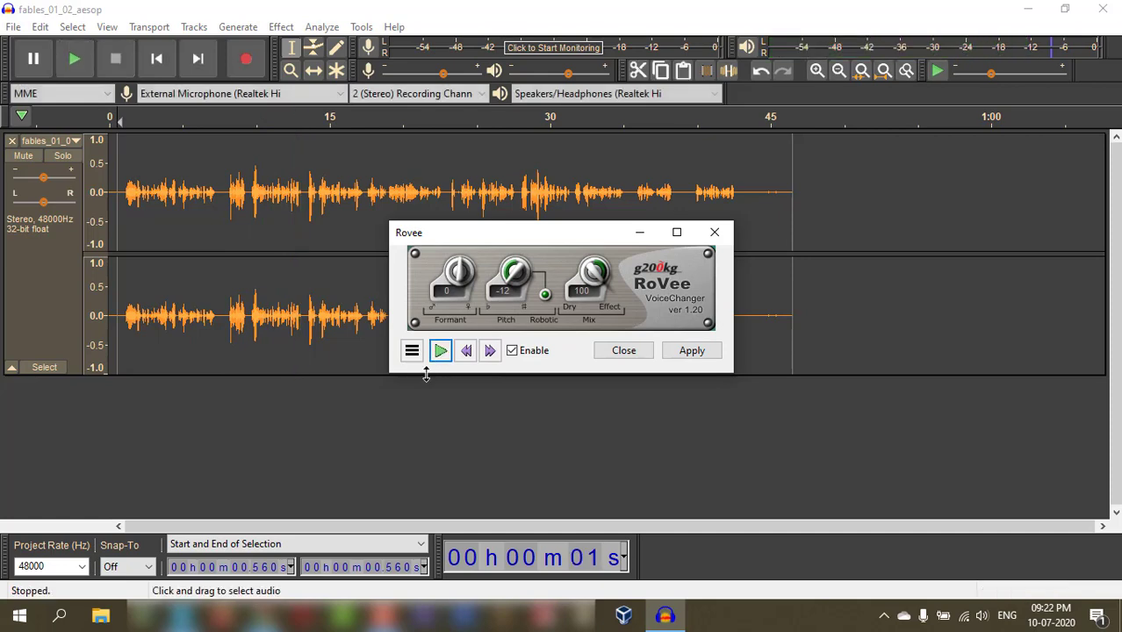
Load Rovee's Robotic factory preset and preview the resulting voice
{"action": "left_click", "coordinate": [412, 350]}
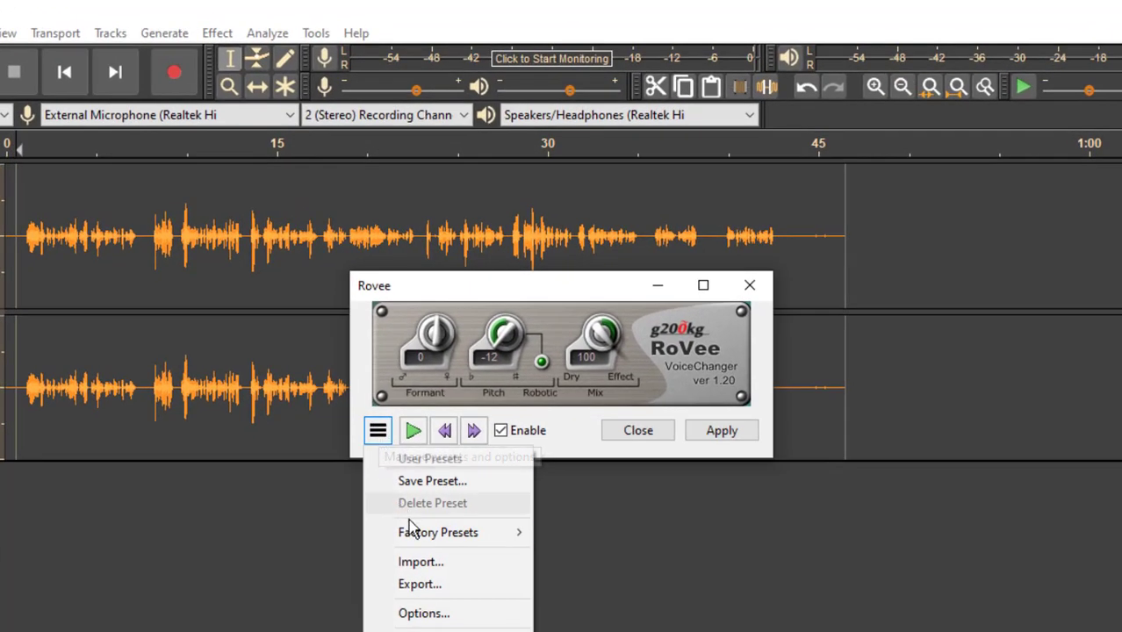
{"action": "mouse_move", "coordinate": [445, 542]}
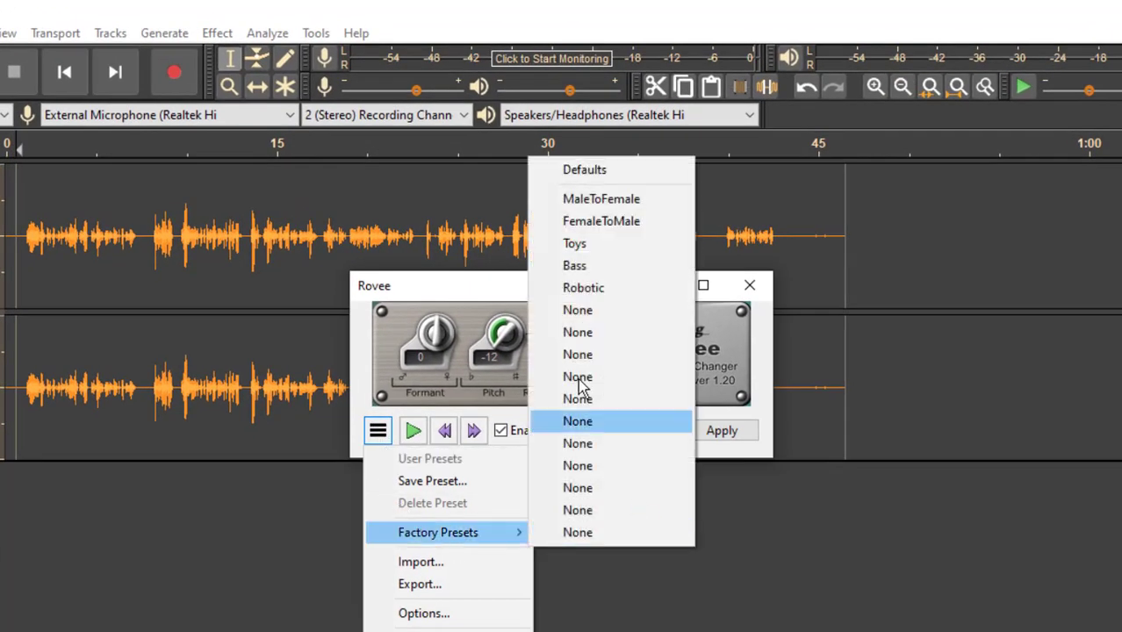
{"action": "left_click", "coordinate": [586, 290]}
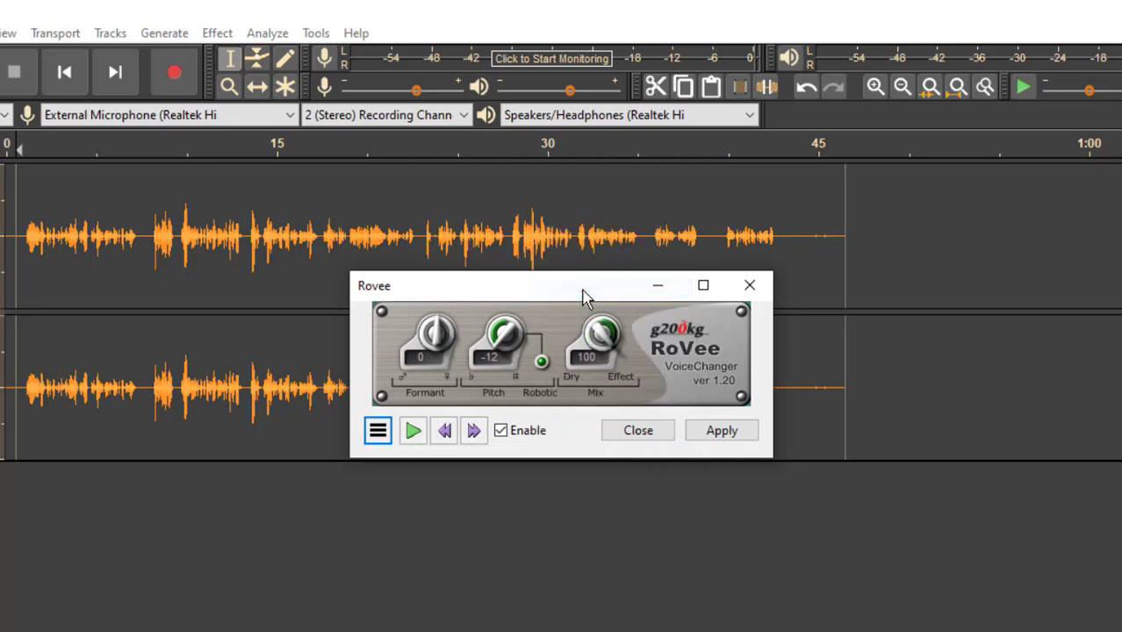
{"action": "left_click", "coordinate": [411, 430]}
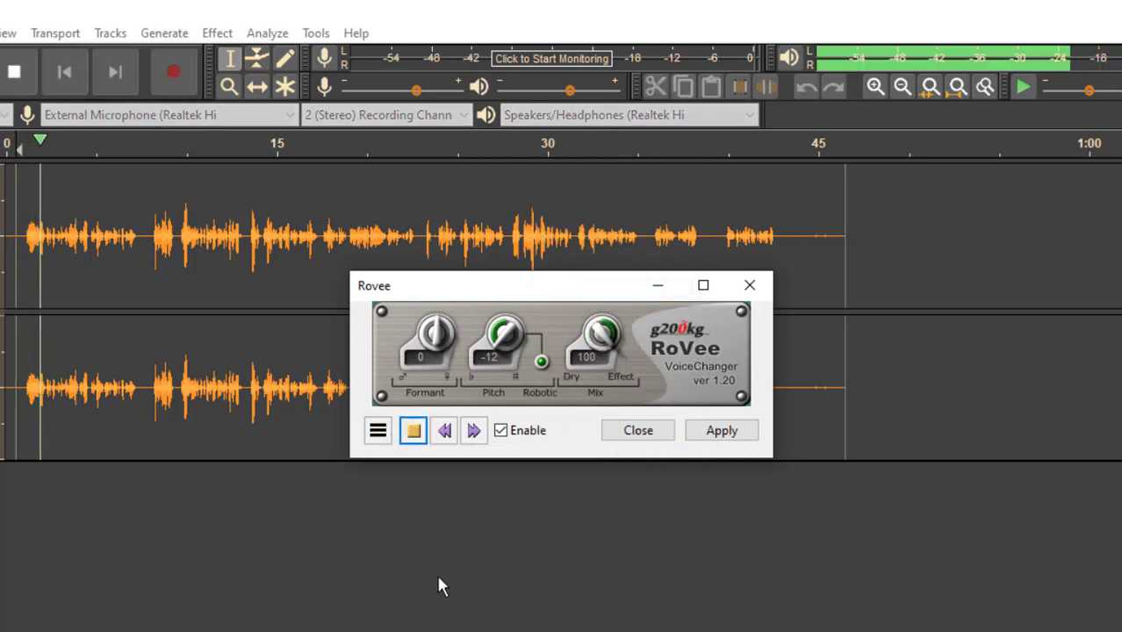
{"action": "left_click", "coordinate": [414, 437]}
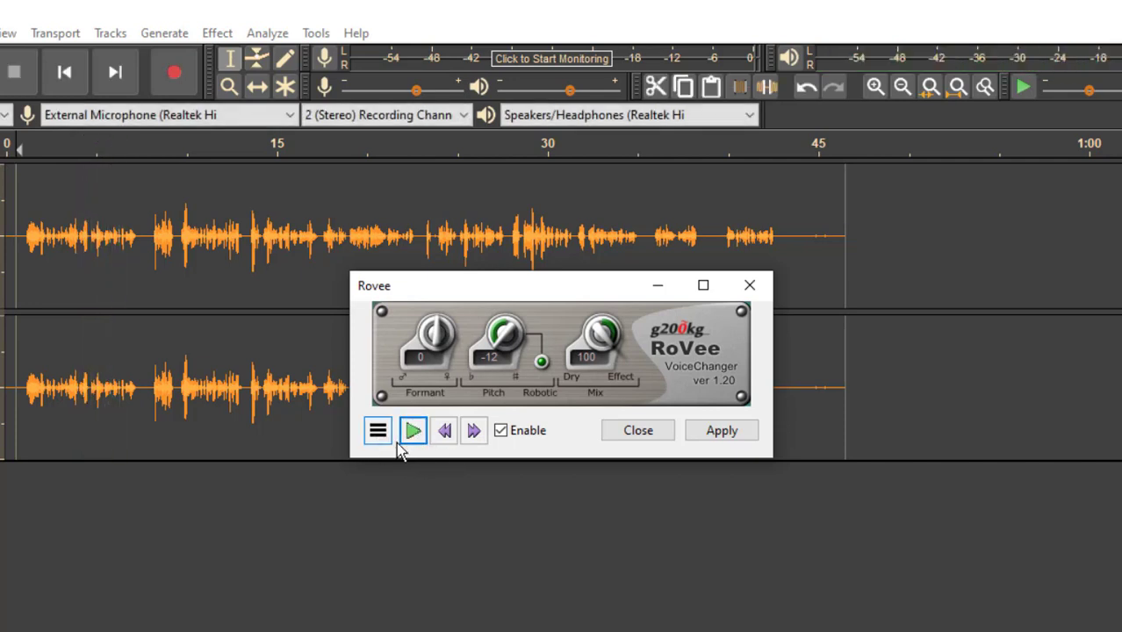
Set Rovee's formant to -39 and pitch to -10 while the preview plays
{"action": "left_click", "coordinate": [414, 437]}
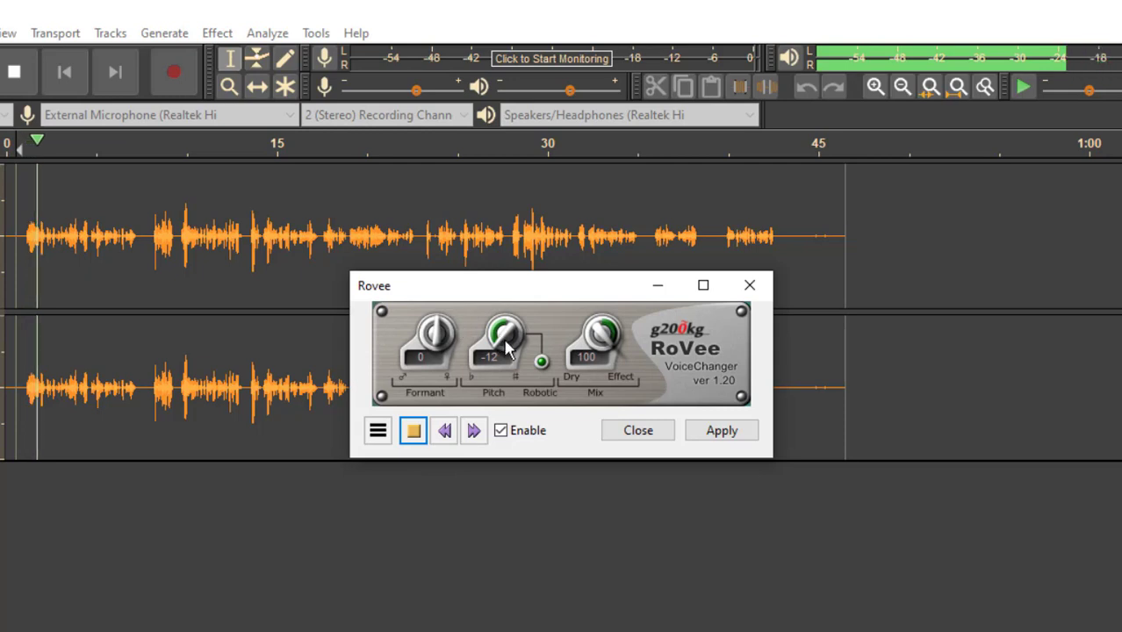
{"action": "left_click_drag", "start_coordinate": [505, 347], "coordinate": [430, 345]}
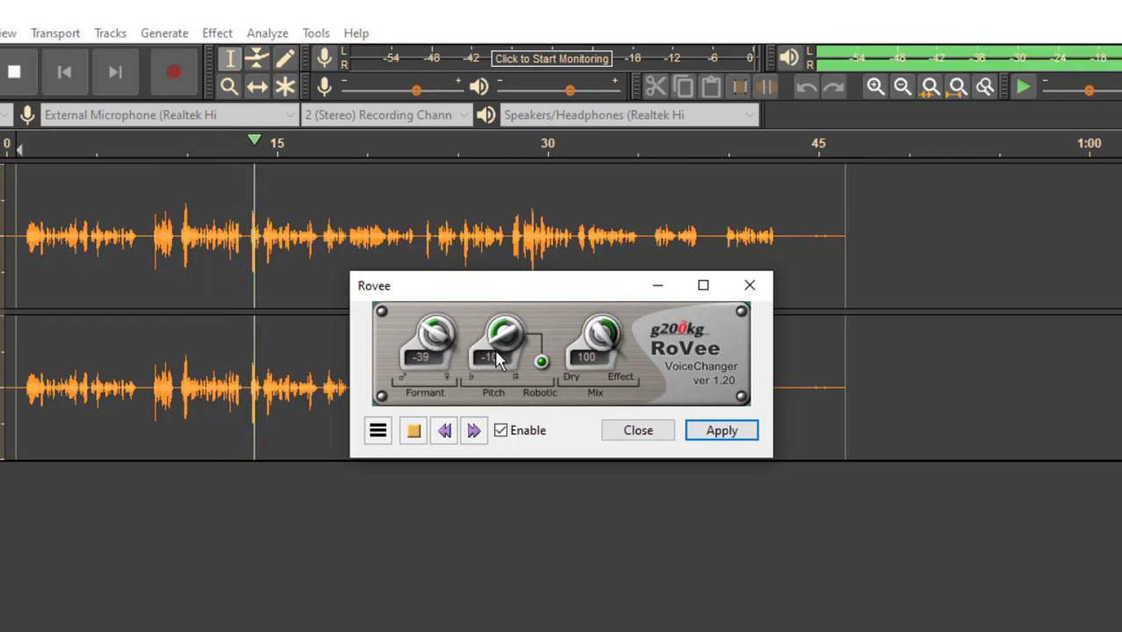
{"action": "left_click_drag", "start_coordinate": [499, 360], "coordinate": [490, 327]}
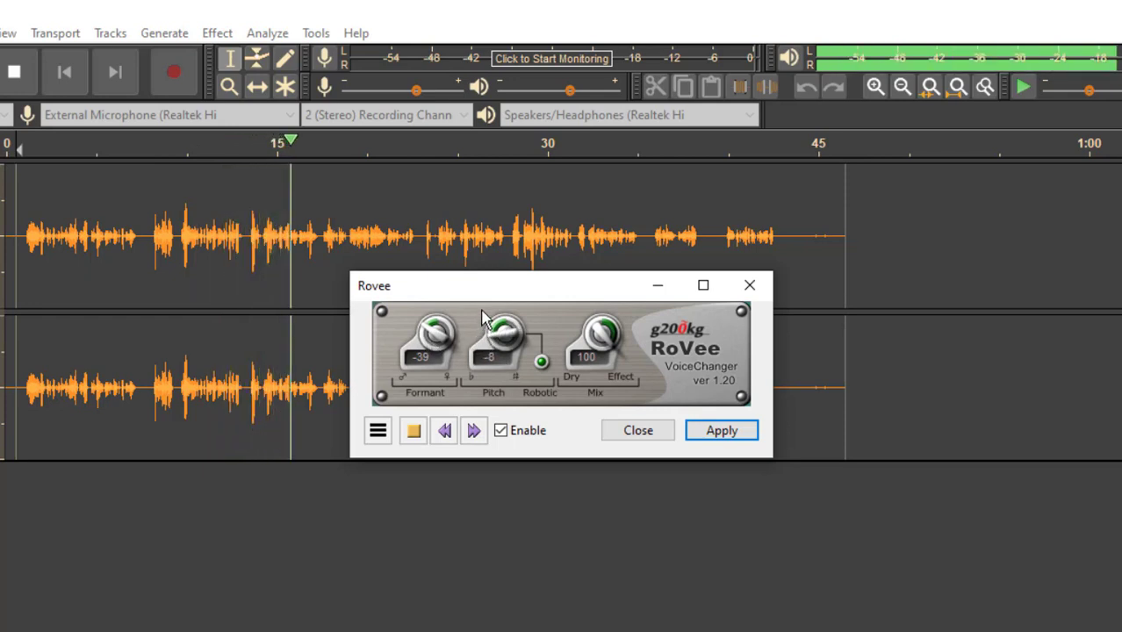
{"action": "left_click_drag", "start_coordinate": [496, 344], "coordinate": [496, 353]}
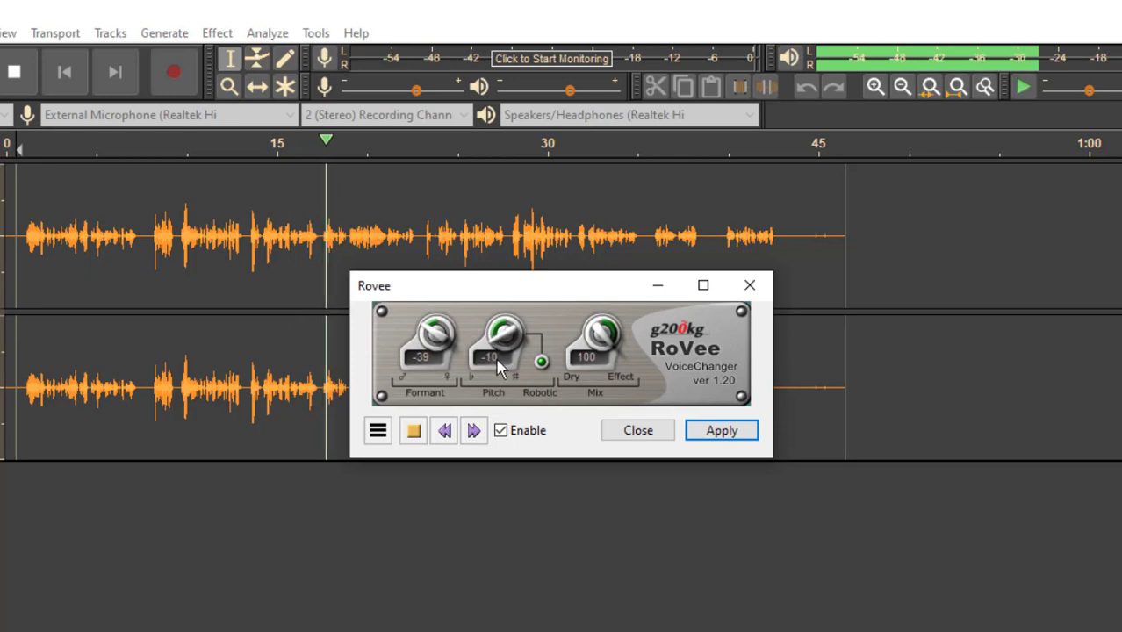
Load Rovee's Defaults factory preset and restart the preview from the beginning
{"action": "left_click", "coordinate": [378, 430]}
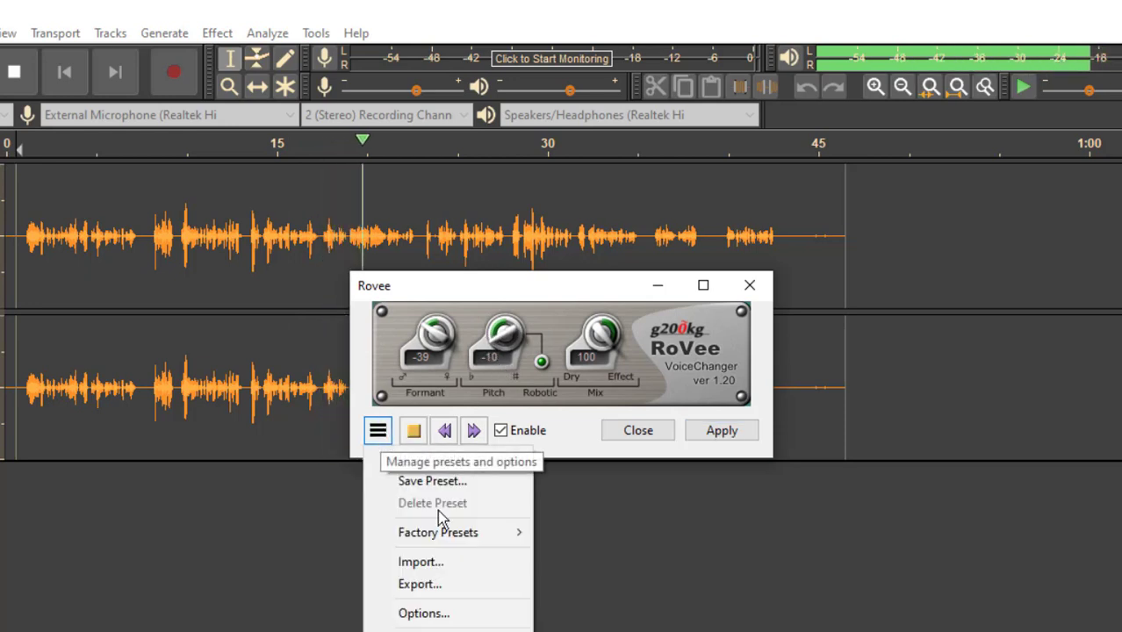
{"action": "mouse_move", "coordinate": [523, 525]}
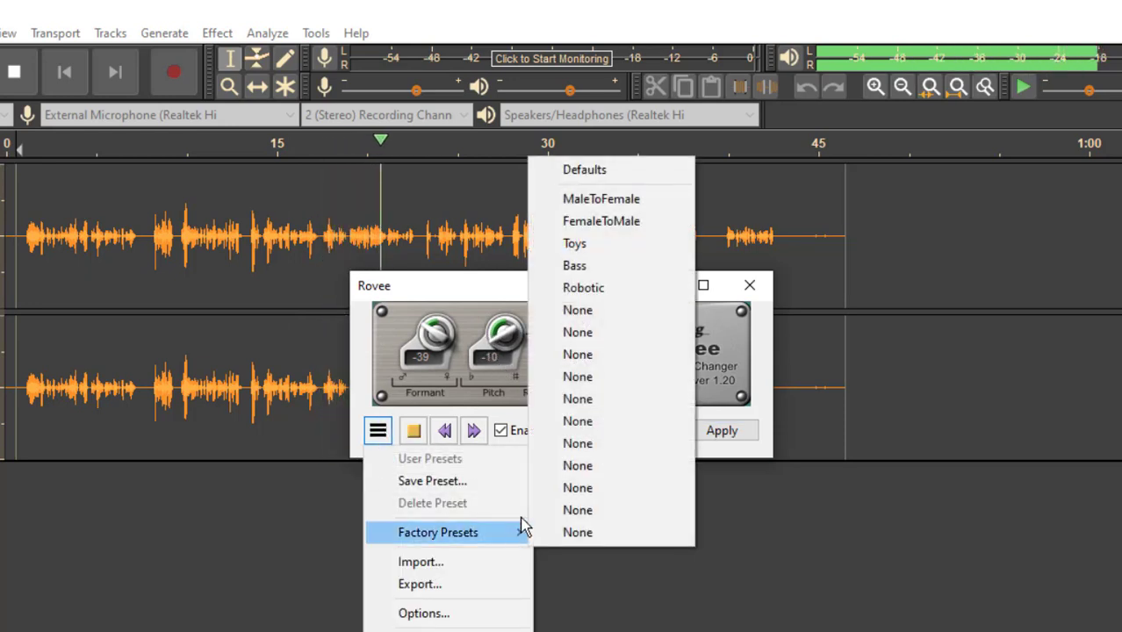
{"action": "left_click", "coordinate": [597, 171]}
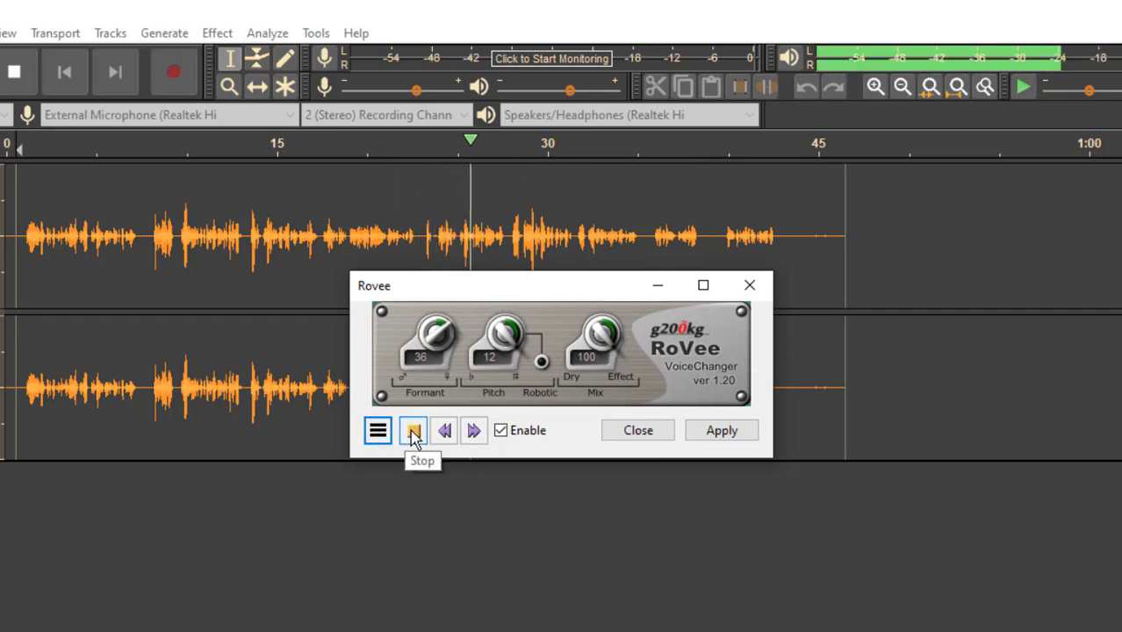
{"action": "left_click", "coordinate": [415, 437]}
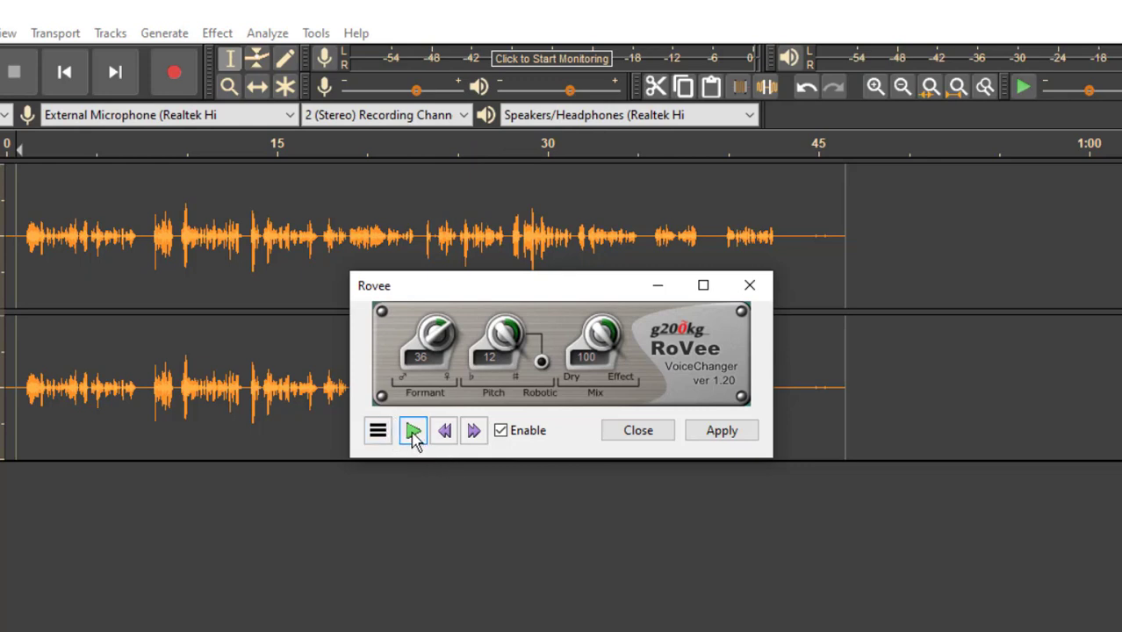
{"action": "left_click", "coordinate": [415, 437]}
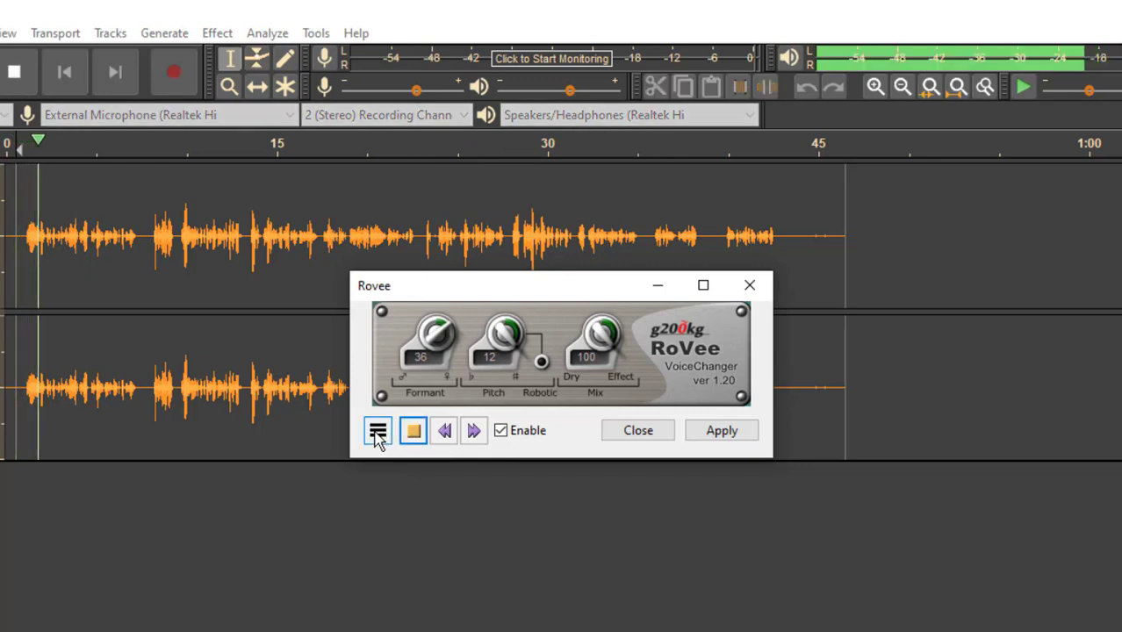
Load Rovee's Bass factory preset while the preview is playing
{"action": "left_click", "coordinate": [377, 434]}
{"action": "mouse_move", "coordinate": [476, 533]}
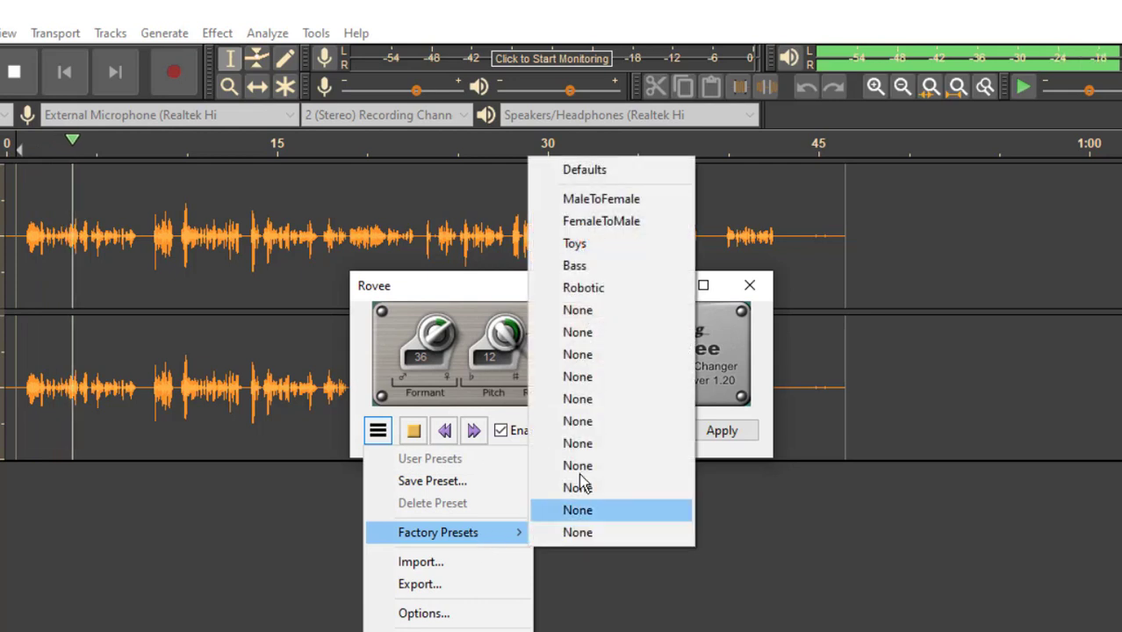
{"action": "left_click", "coordinate": [603, 266]}
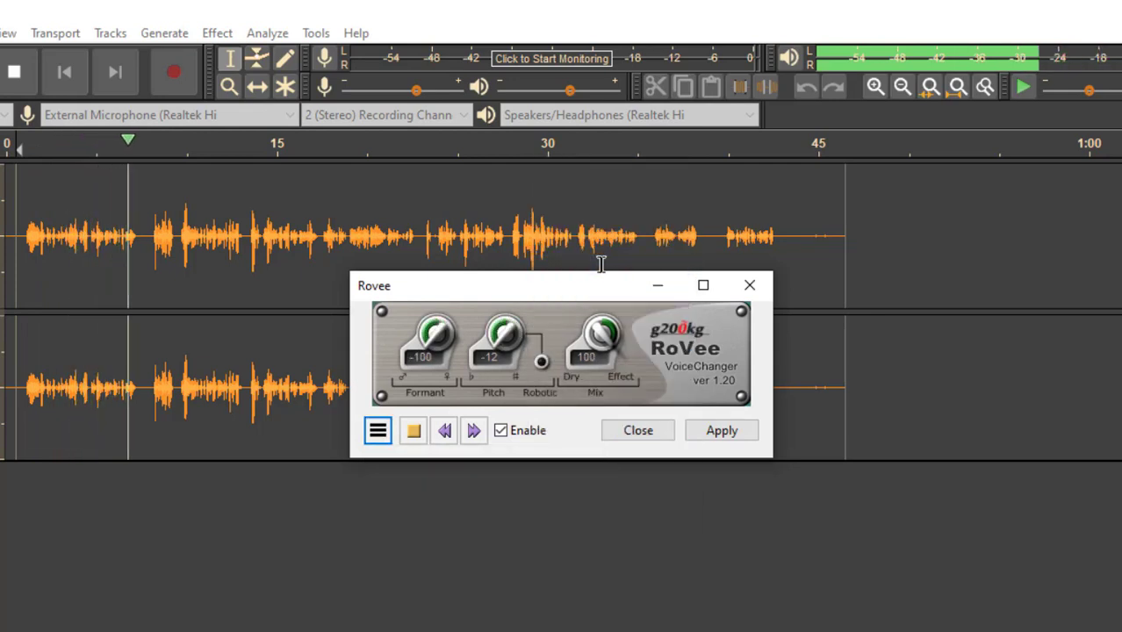
Try Rovee's Toys and FemaleToMale factory presets in turn while the preview plays
{"action": "left_click", "coordinate": [383, 439]}
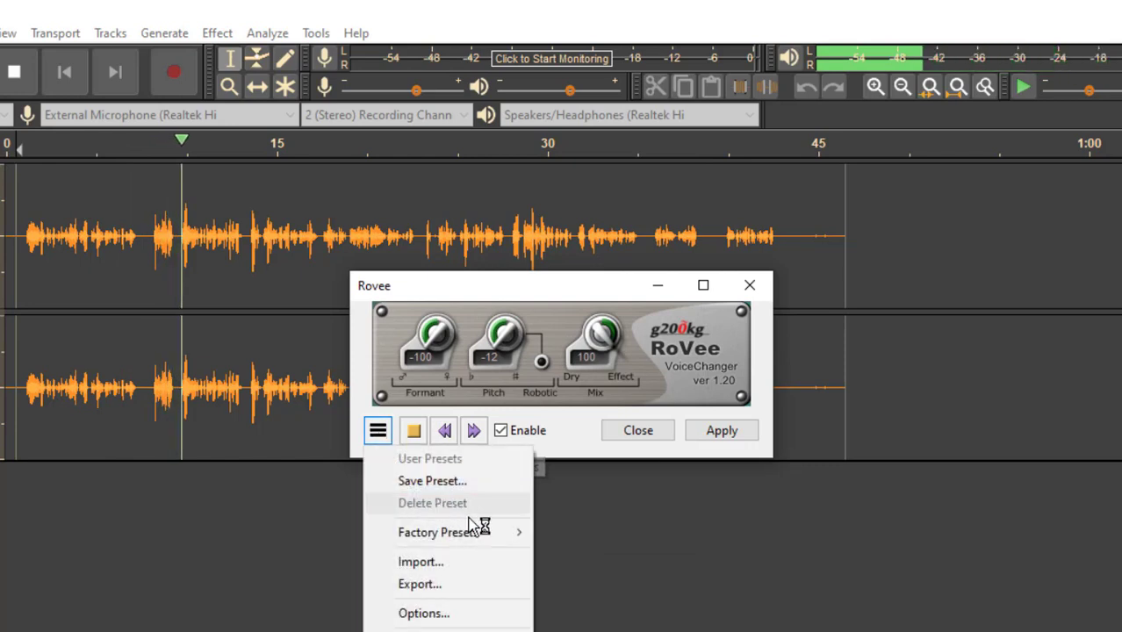
{"action": "mouse_move", "coordinate": [498, 537]}
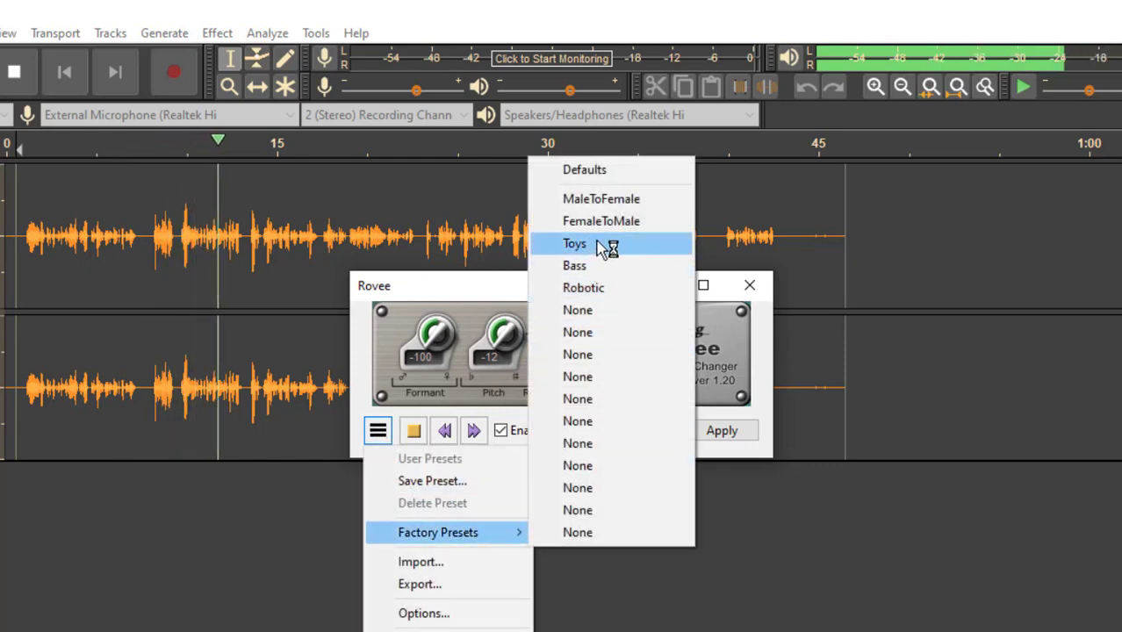
{"action": "left_click", "coordinate": [606, 243]}
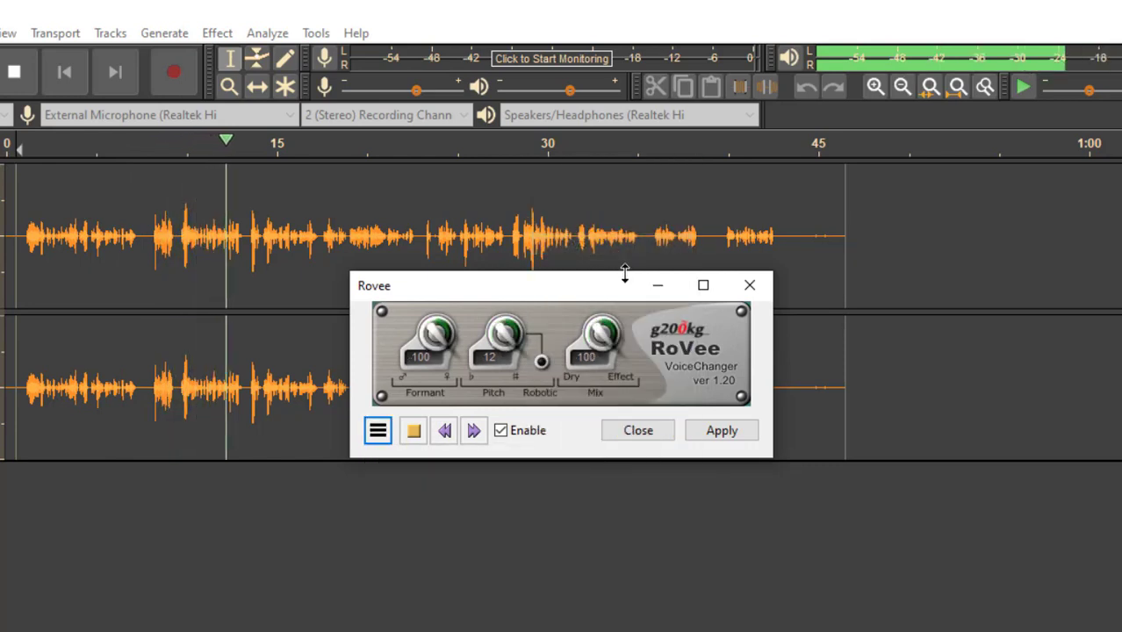
{"action": "left_click", "coordinate": [379, 437]}
{"action": "mouse_move", "coordinate": [496, 534]}
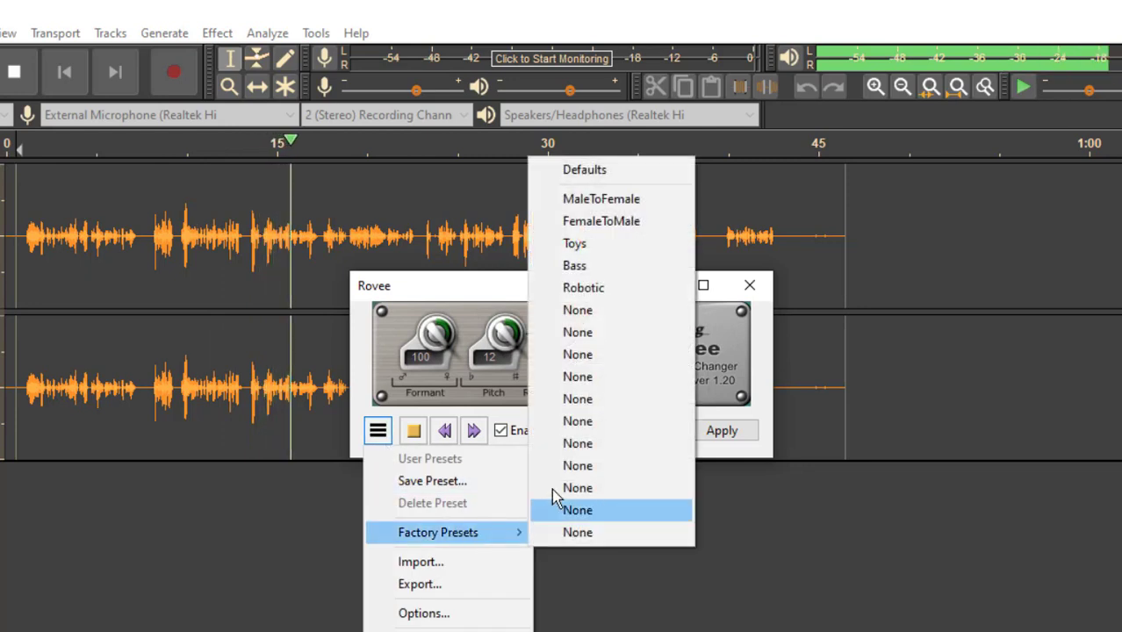
{"action": "left_click", "coordinate": [603, 227]}
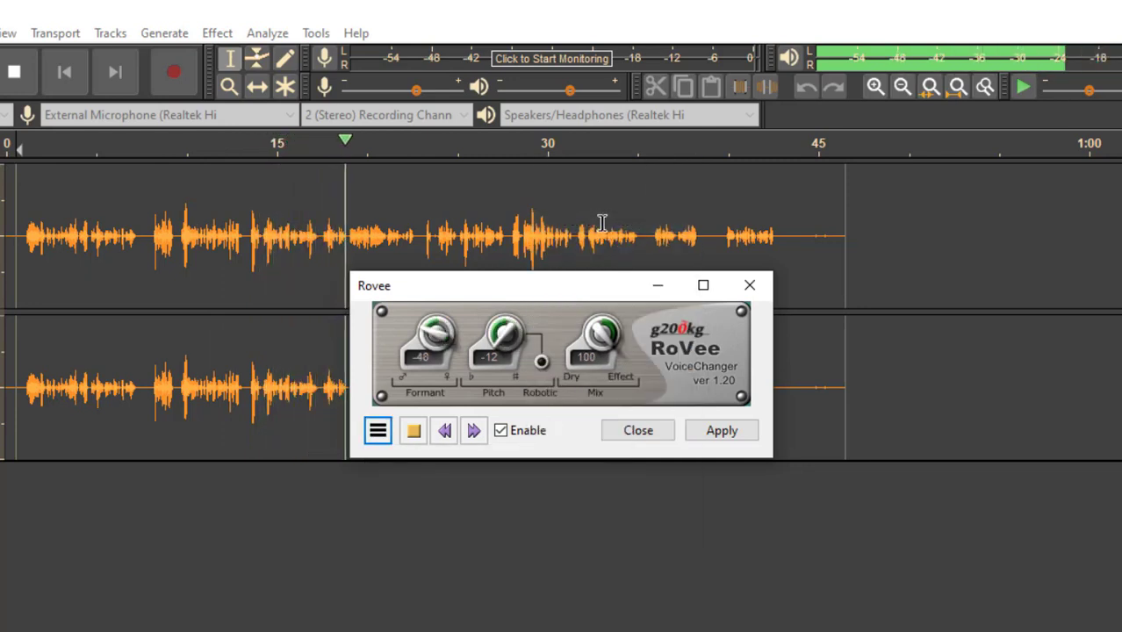
Reset Rovee's formant and pitch to 0 by loading the first unnamed None factory preset
{"action": "left_click", "coordinate": [387, 432]}
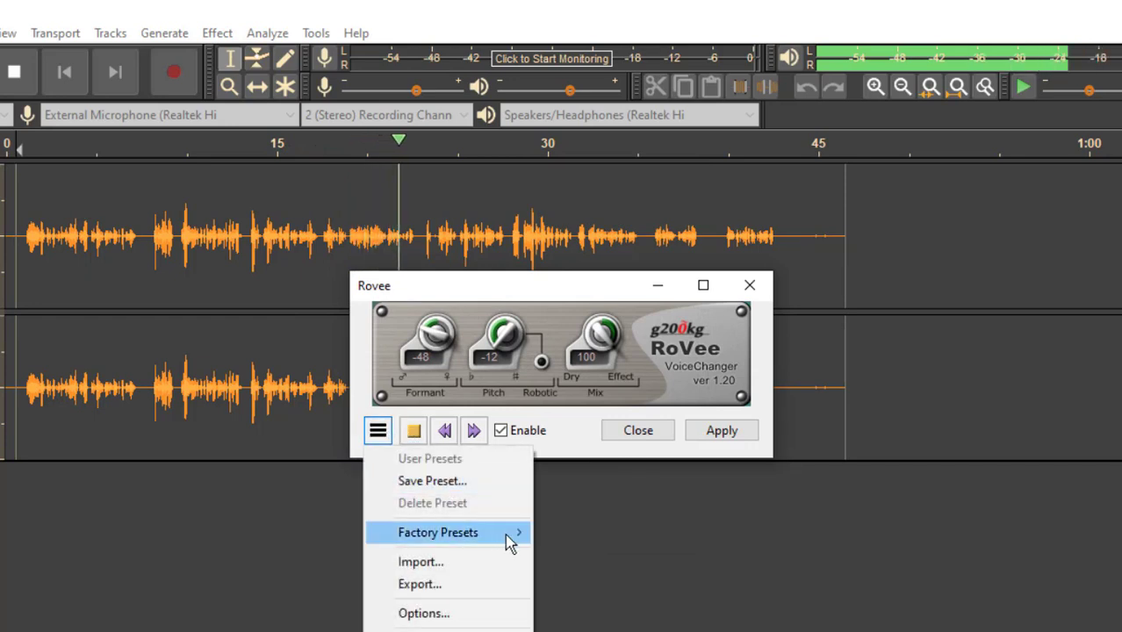
{"action": "mouse_move", "coordinate": [509, 533]}
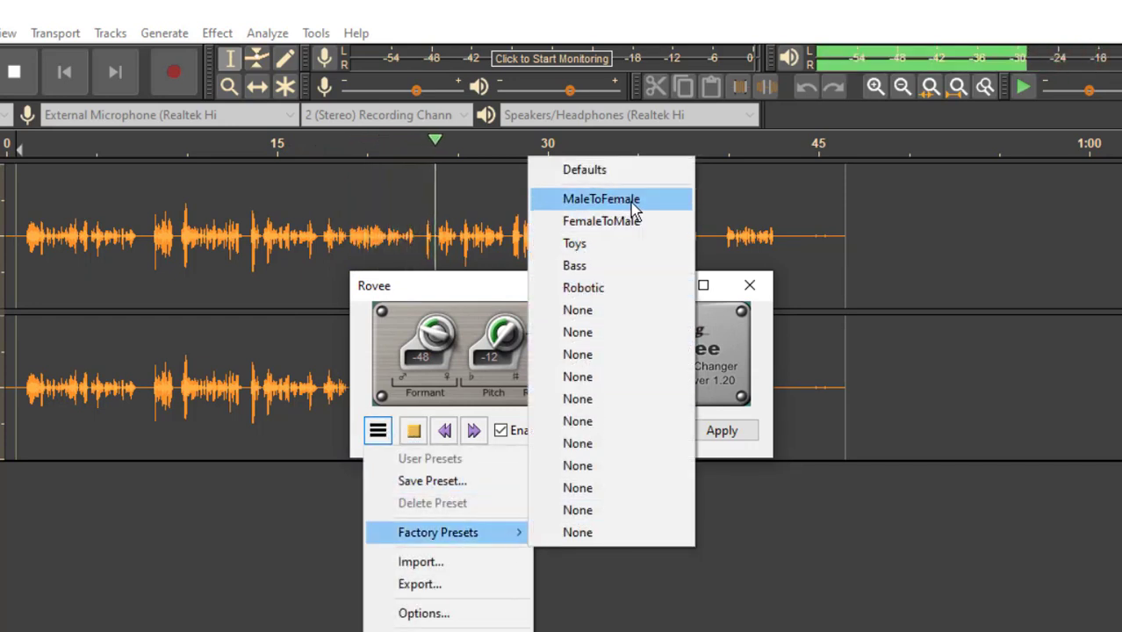
{"action": "left_click", "coordinate": [602, 313]}
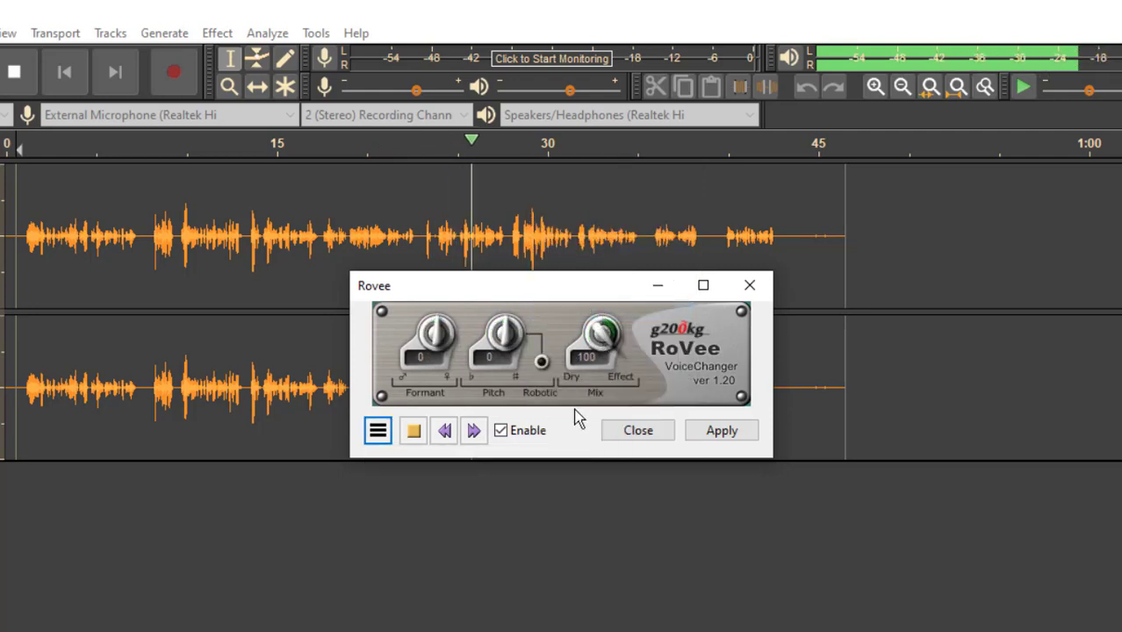
Set Rovee's formant to 30, mix to 77 and pitch to 0, and switch on the Robotic option
{"action": "left_click_drag", "start_coordinate": [508, 336], "coordinate": [510, 355]}
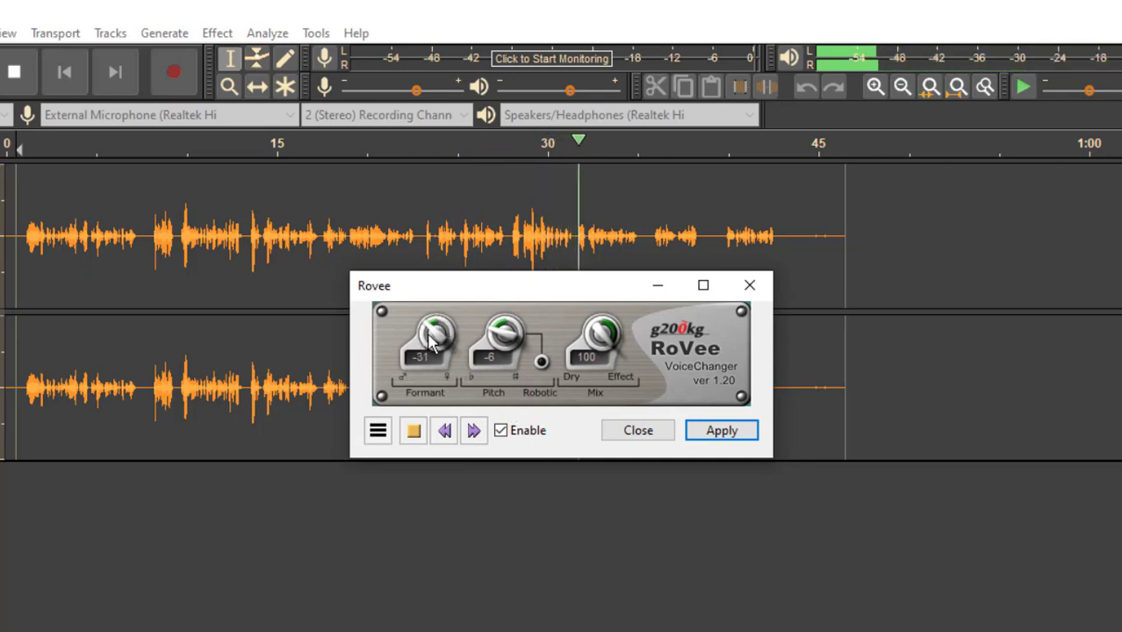
{"action": "left_click_drag", "start_coordinate": [430, 344], "coordinate": [447, 287]}
{"action": "left_click_drag", "start_coordinate": [601, 360], "coordinate": [598, 396]}
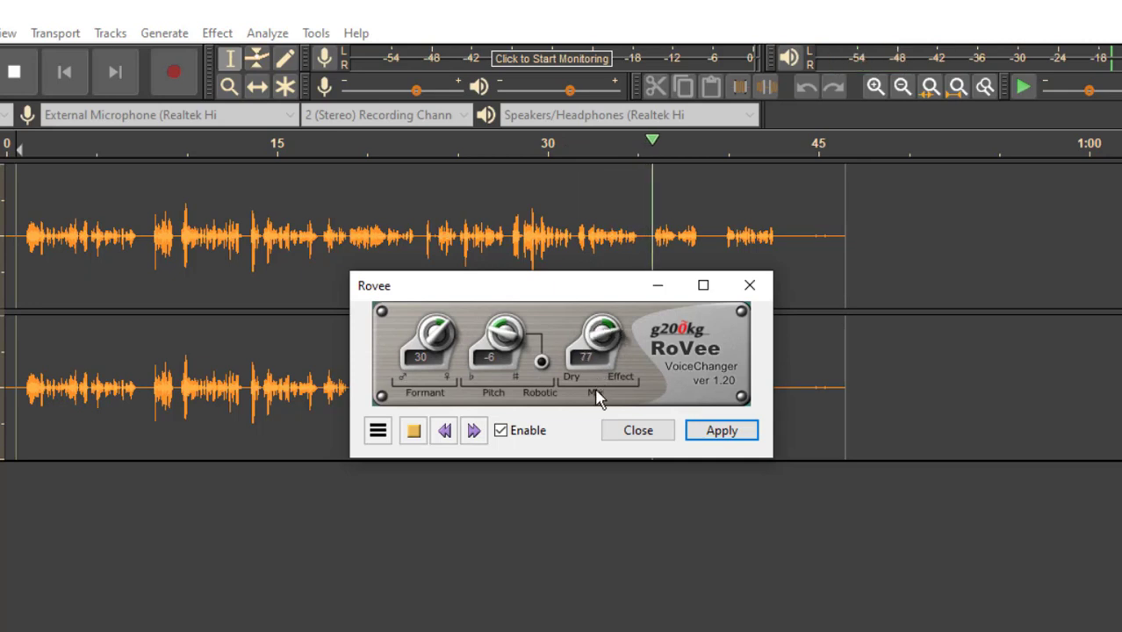
{"action": "left_click", "coordinate": [543, 362]}
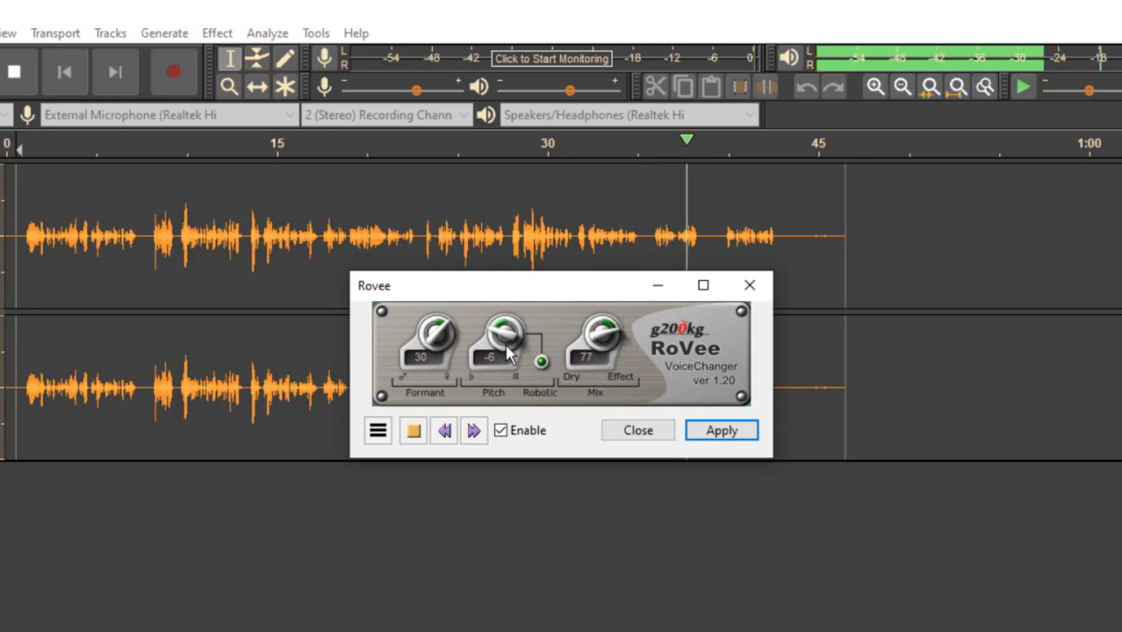
{"action": "left_click_drag", "start_coordinate": [499, 319], "coordinate": [499, 311]}
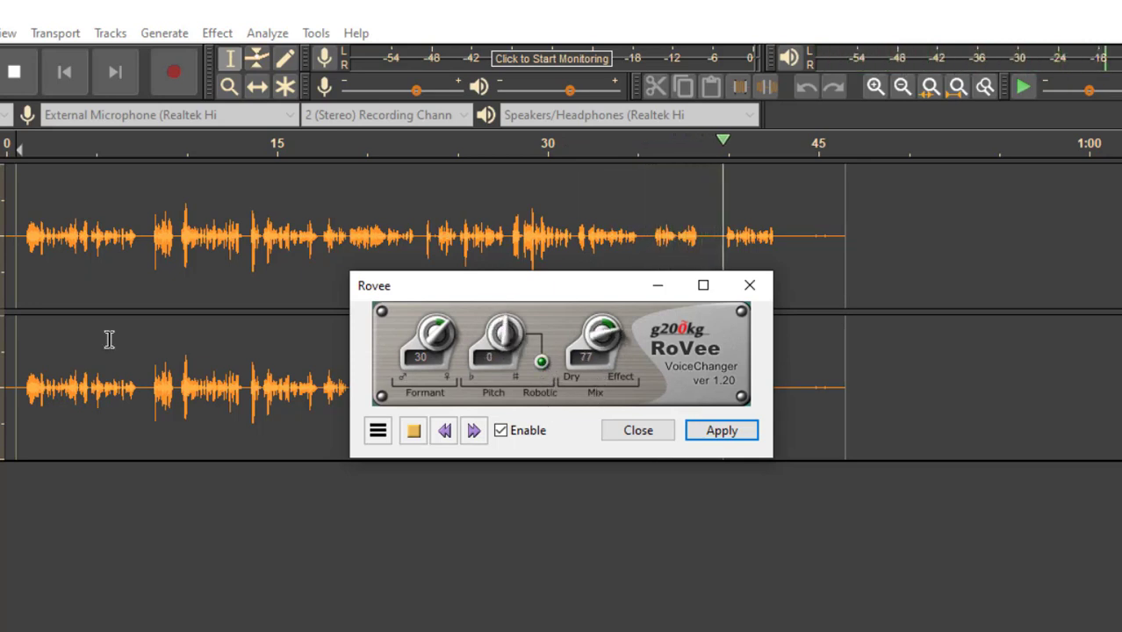
Stop the Rovee preview and restart it from near the beginning of the track
{"action": "left_click", "coordinate": [83, 186]}
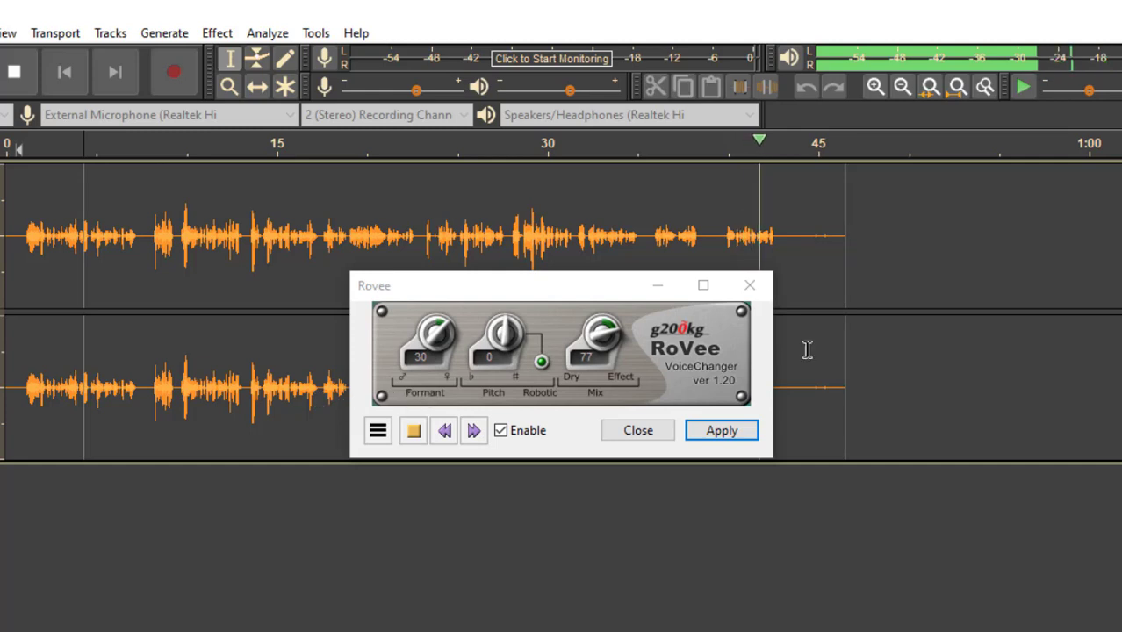
{"action": "left_click", "coordinate": [414, 432]}
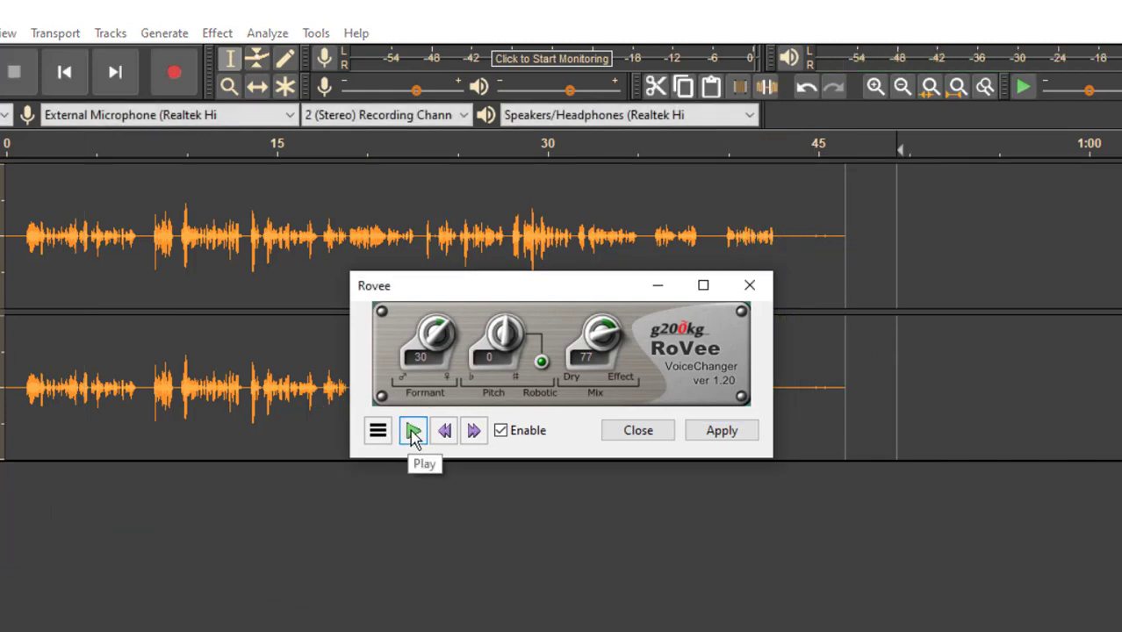
{"action": "left_click", "coordinate": [31, 189]}
{"action": "left_click", "coordinate": [425, 434]}
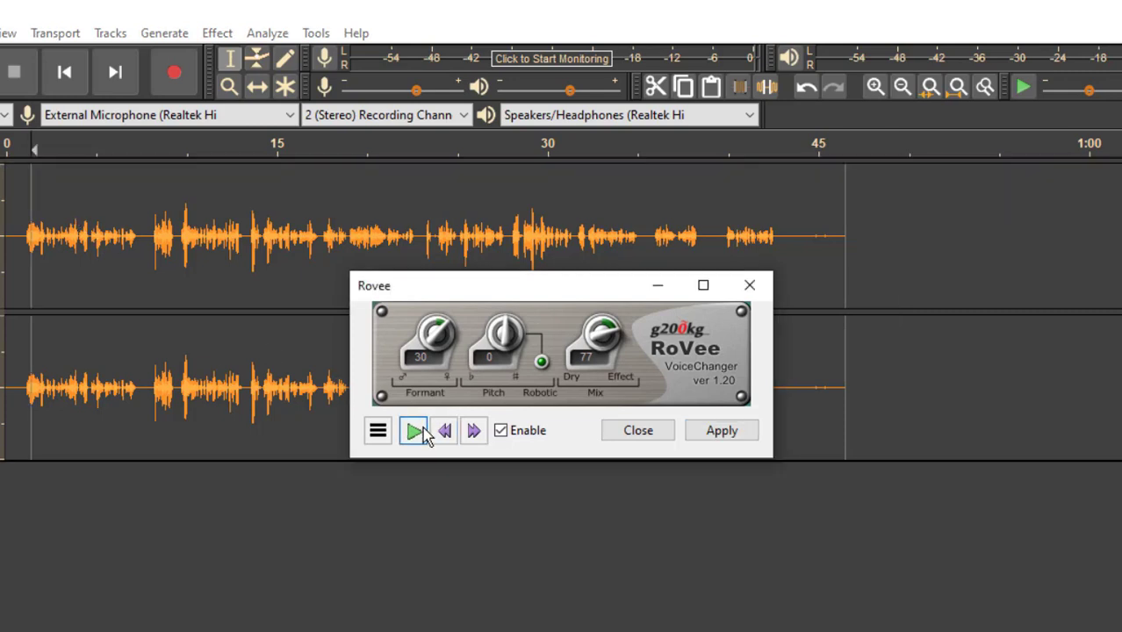
Adjust Rovee's mix to 93, pitch to 2 and formant to 20 while the preview plays
{"action": "left_click", "coordinate": [542, 362]}
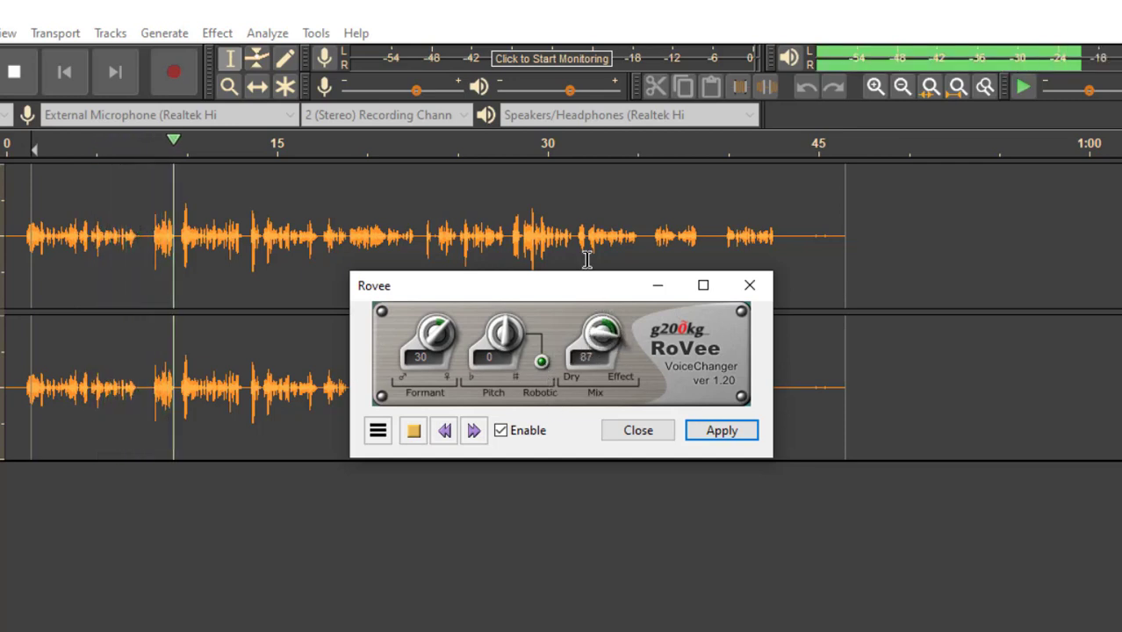
{"action": "left_click_drag", "start_coordinate": [505, 333], "coordinate": [494, 298]}
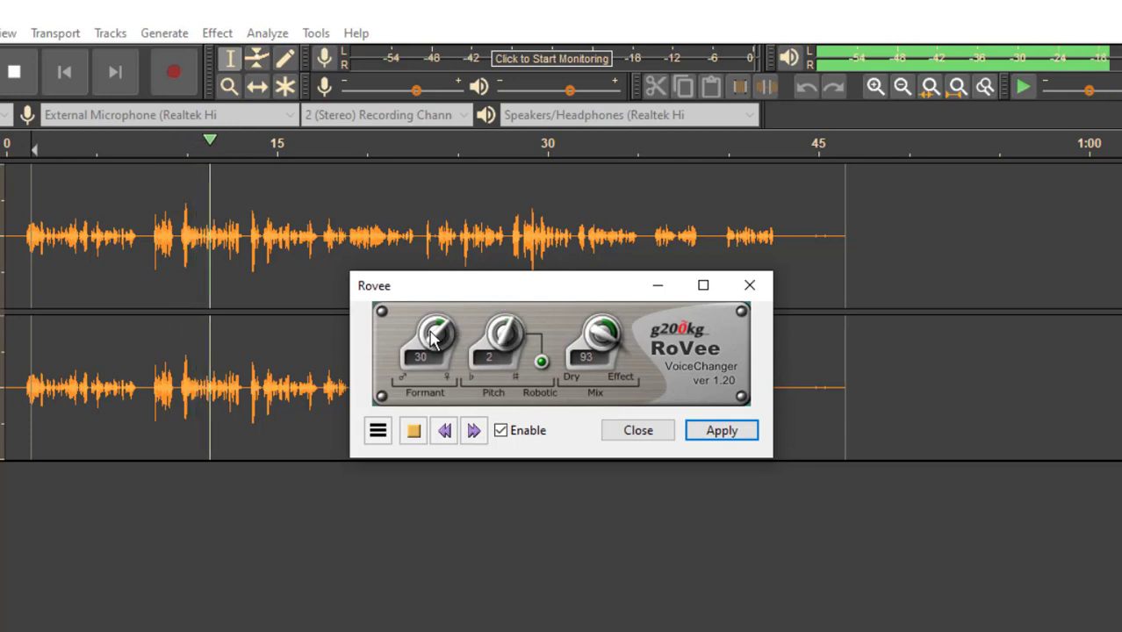
{"action": "left_click_drag", "start_coordinate": [431, 340], "coordinate": [450, 371]}
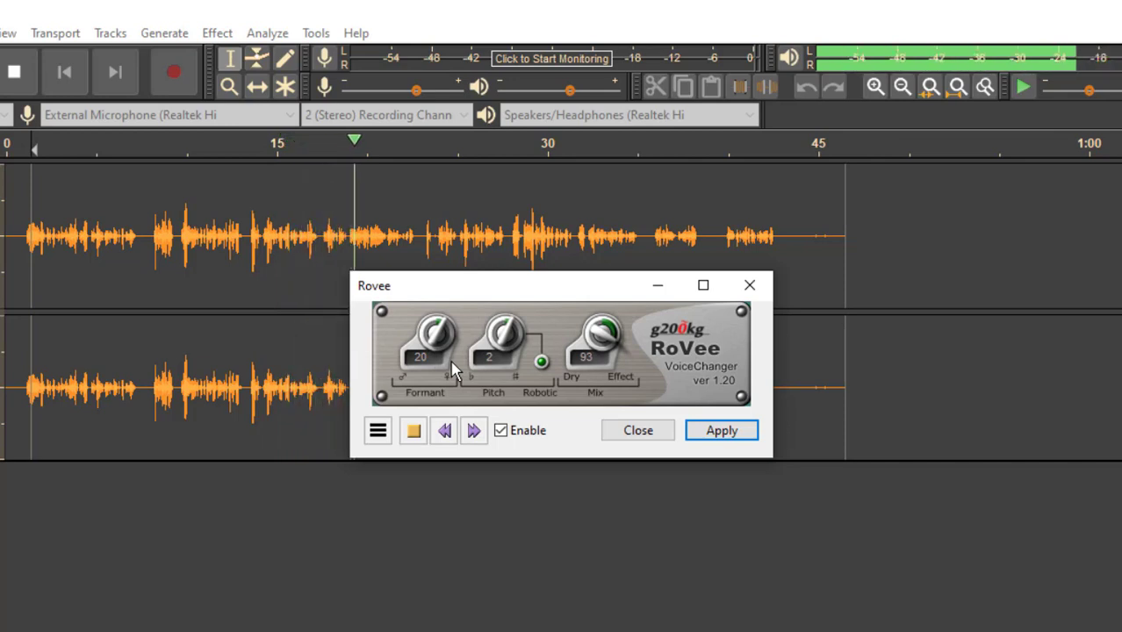
Try to apply the Rovee effect without any audio selected
{"action": "left_click", "coordinate": [721, 436]}
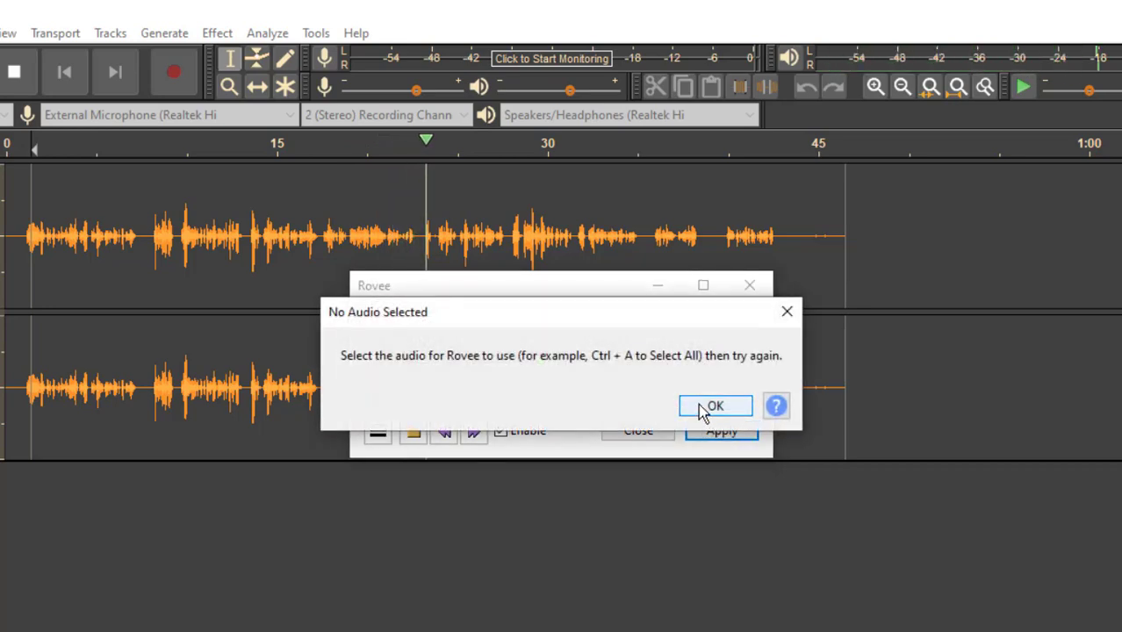
{"action": "left_click", "coordinate": [713, 406]}
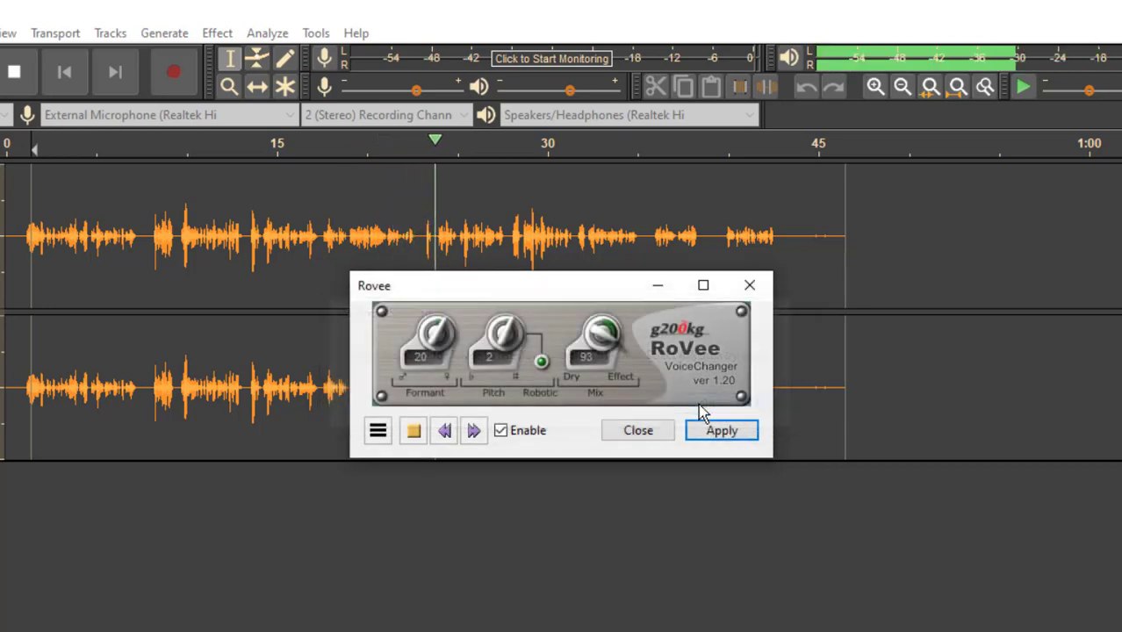
Select the track's audio from 0 to about 45.8 seconds and apply the Rovee effect to it
{"action": "left_click", "coordinate": [413, 431]}
{"action": "left_click_drag", "start_coordinate": [833, 230], "coordinate": [5, 230]}
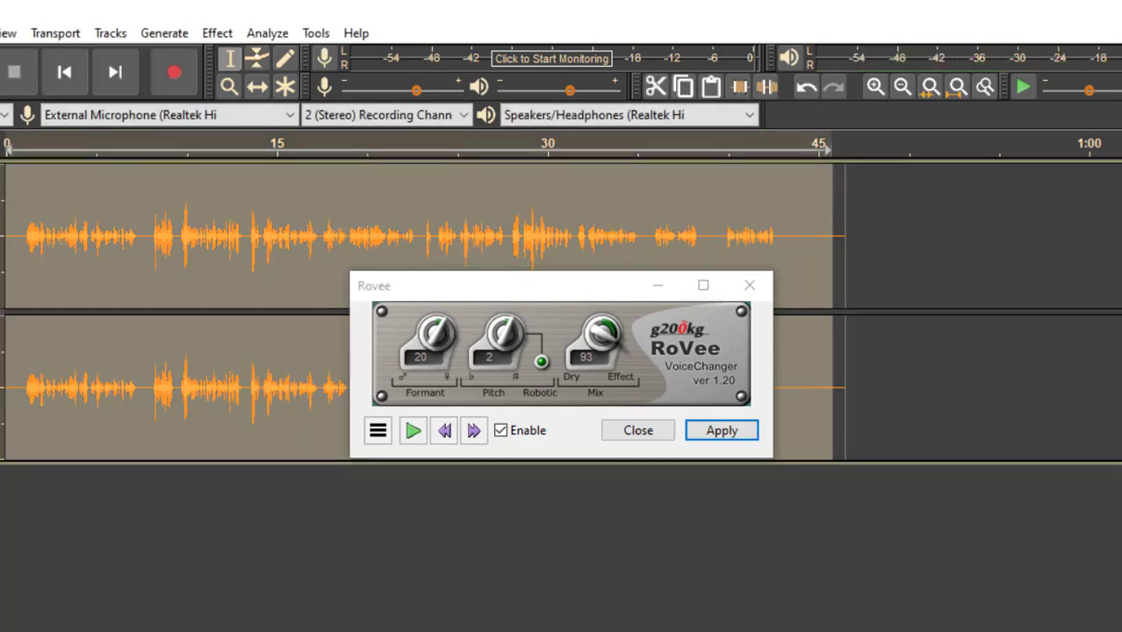
{"action": "left_click", "coordinate": [414, 431]}
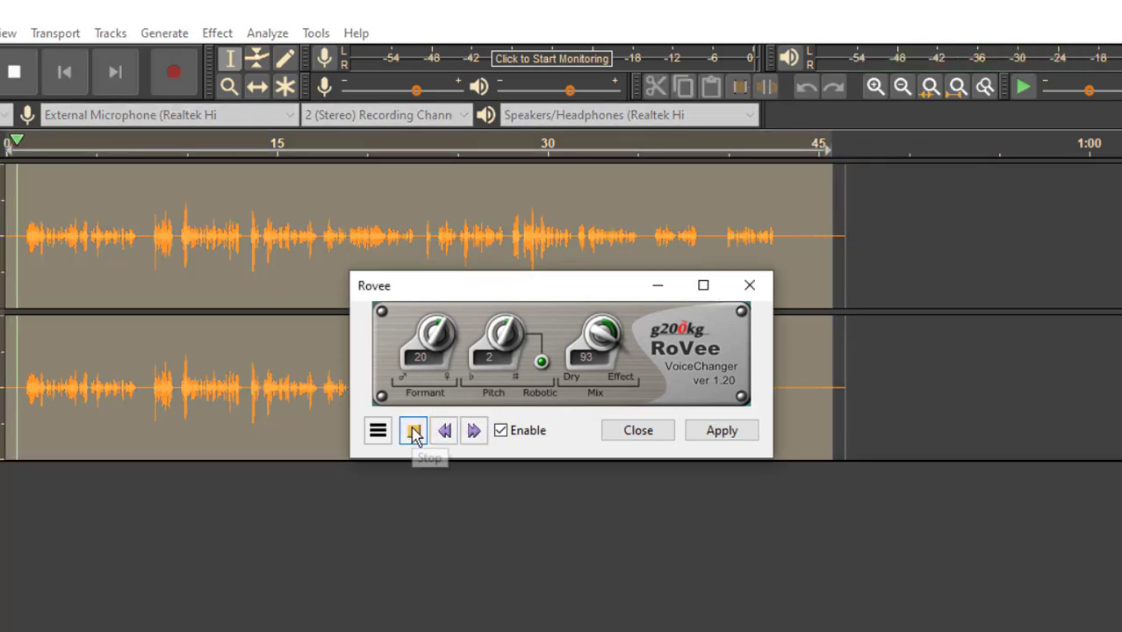
{"action": "left_click", "coordinate": [720, 437]}
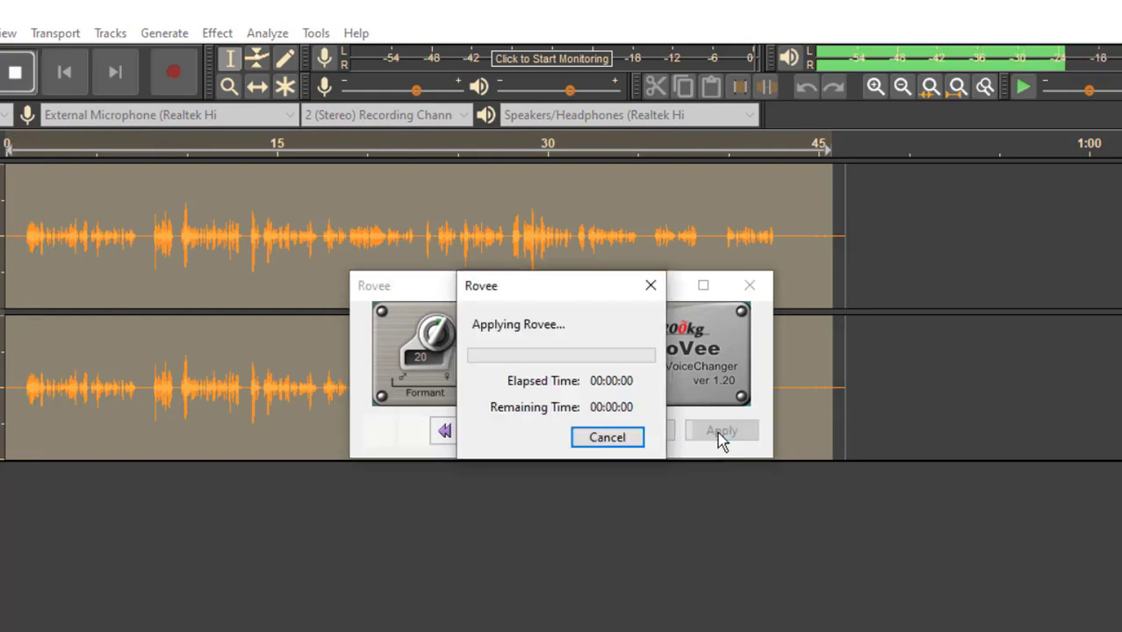
{"action": "left_click", "coordinate": [639, 432]}
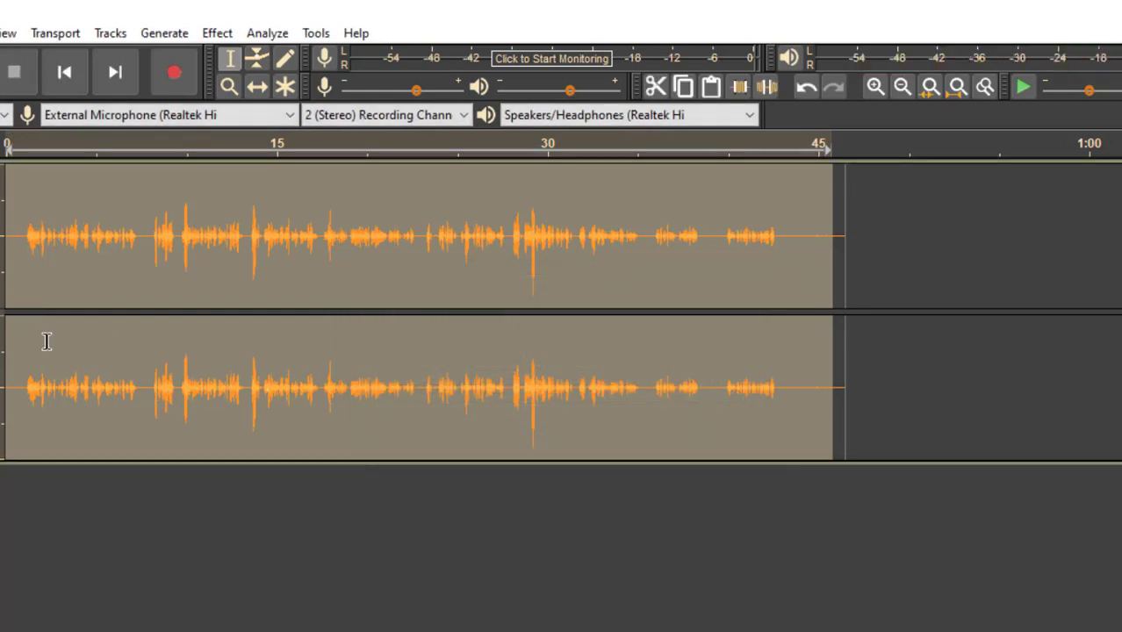
Play back the processed audio to hear the changed voice, and stop the playback
{"action": "key", "text": "space"}
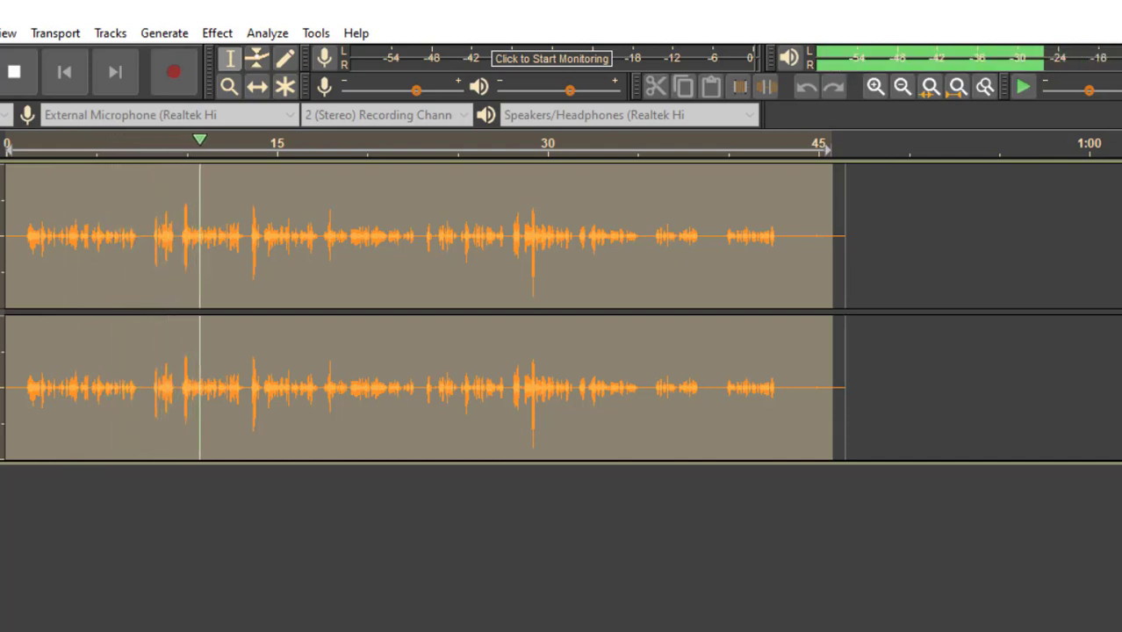
{"action": "left_click", "coordinate": [13, 75]}
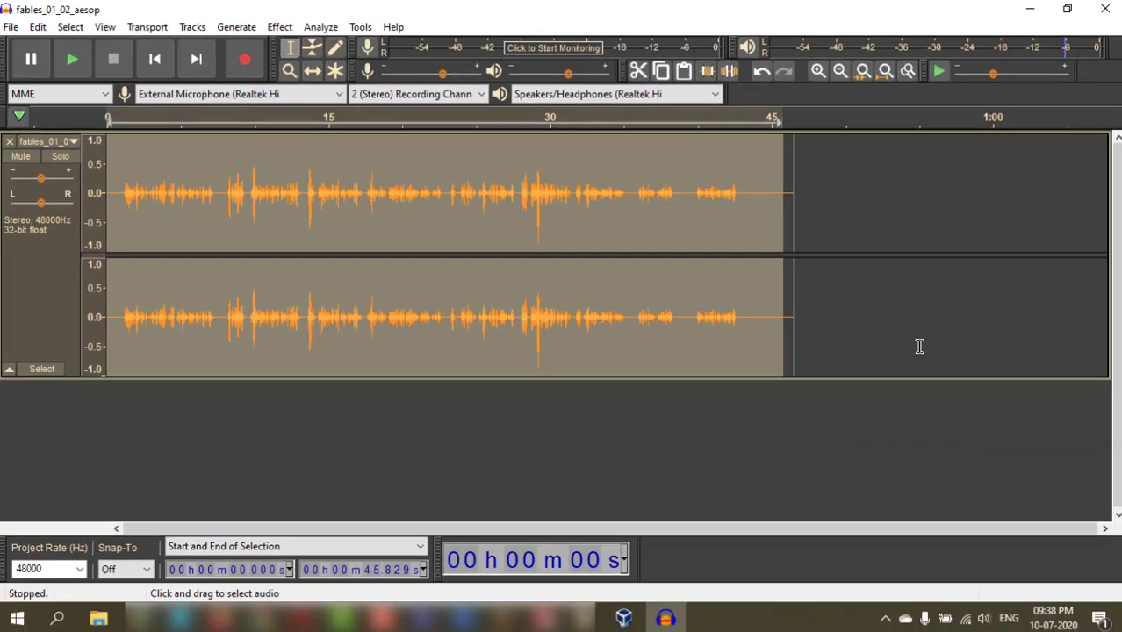